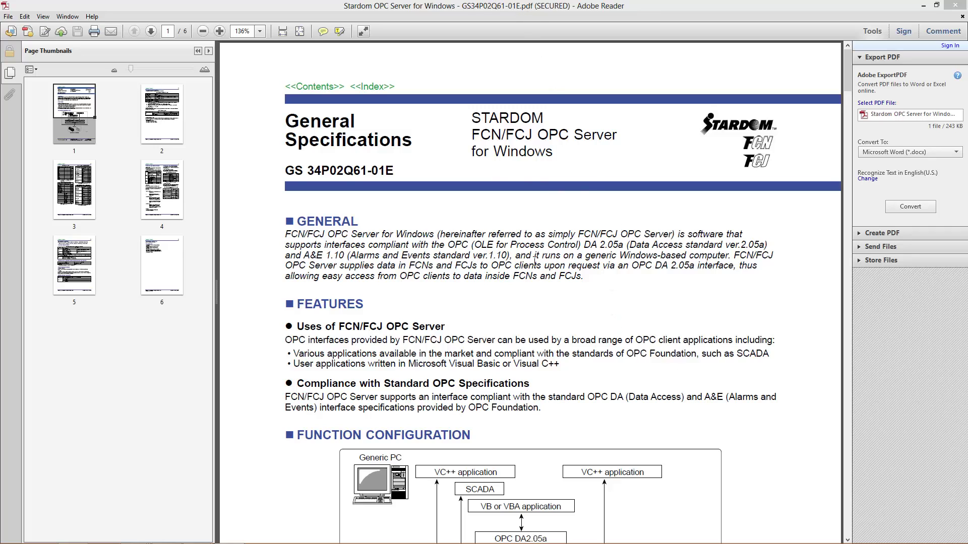
# Step: Bring the GS34P02Q61-01E OPC Server specification PDF into focus
pyautogui.click(531, 300)
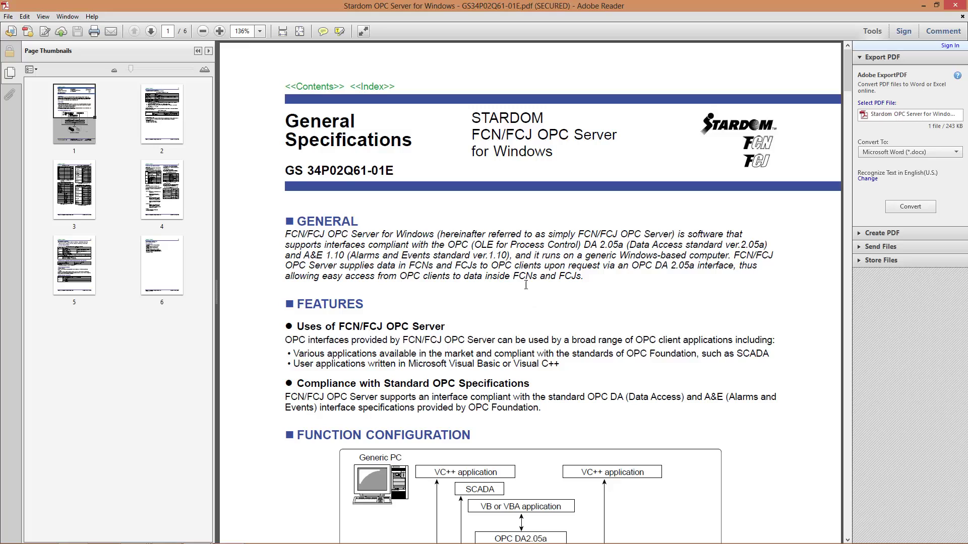
# Step: Select the document number GS 34P02Q61-01E, scroll down, then clear the highlight
pyautogui.moveTo(402, 170); pyautogui.dragTo(285, 172)
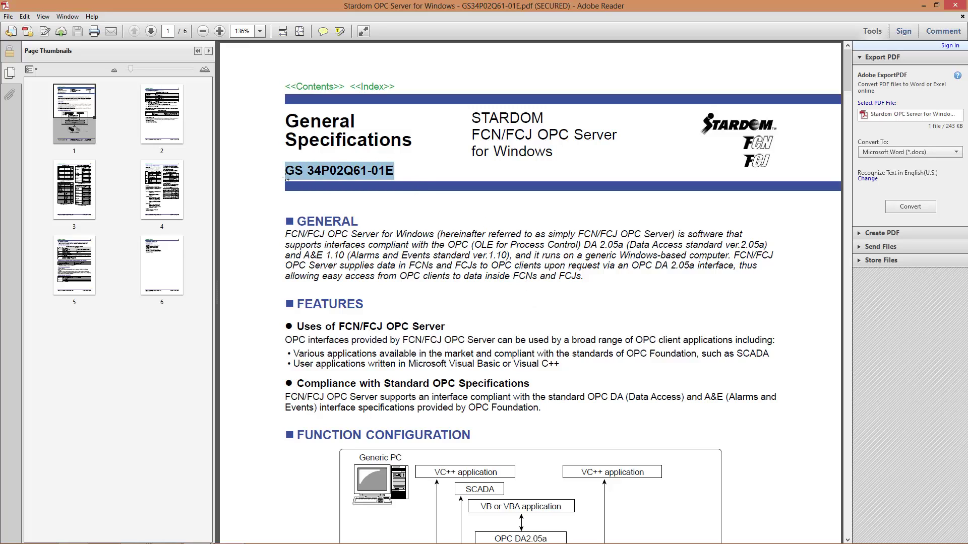
pyautogui.scroll(-1, 508, 295)
pyautogui.scroll(-1, 536, 271)
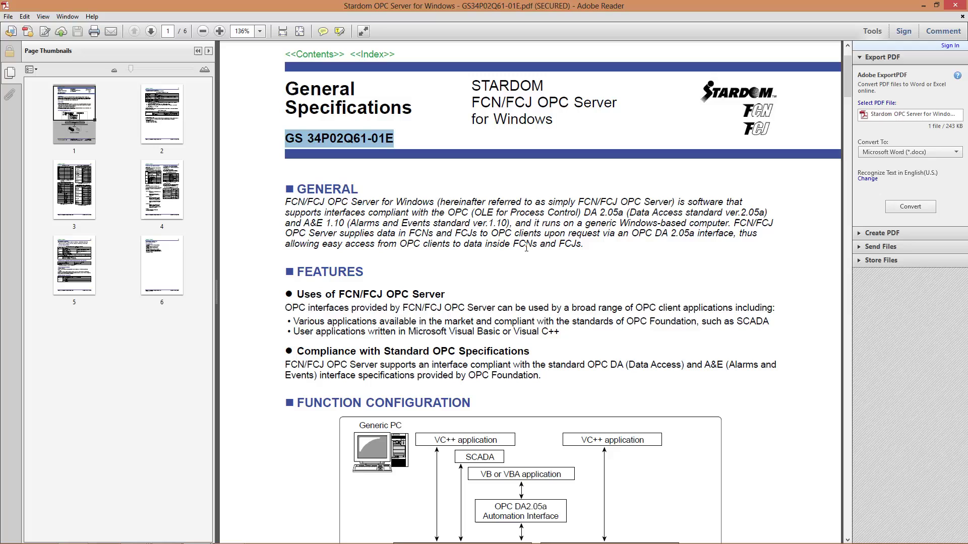
pyautogui.click(609, 262)
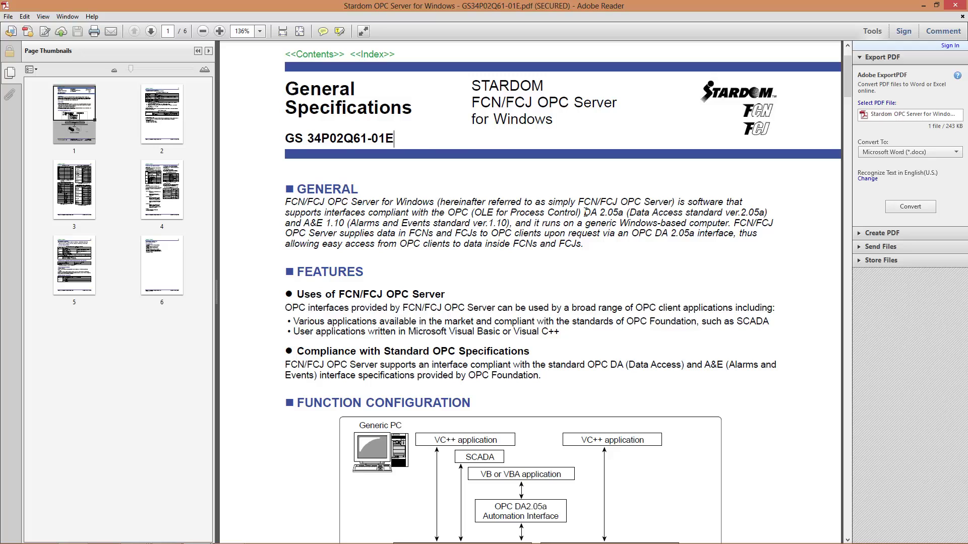
# Step: Highlight DA 2.05a and A&E 1.10 in the GENERAL paragraph and scroll onward
pyautogui.moveTo(585, 212); pyautogui.dragTo(623, 214)
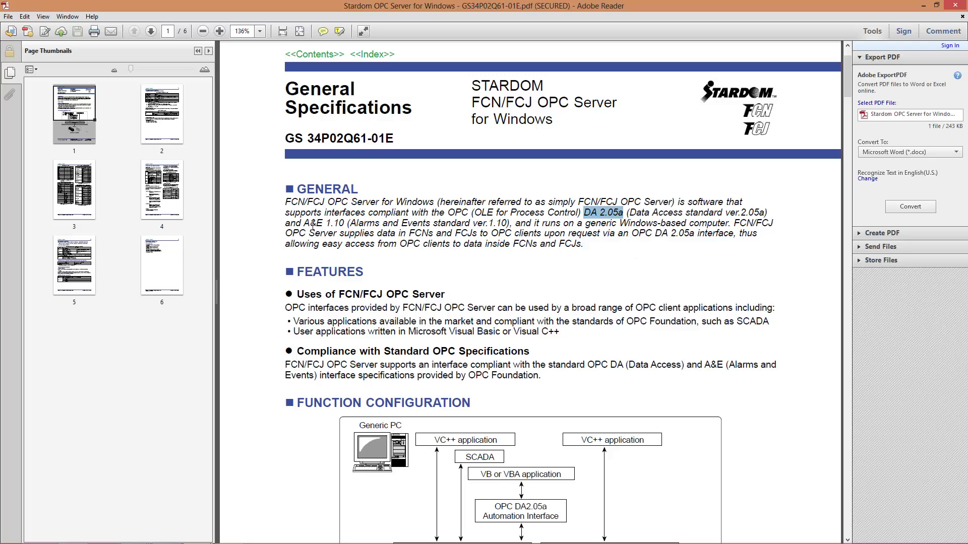
pyautogui.moveTo(304, 222); pyautogui.dragTo(345, 224)
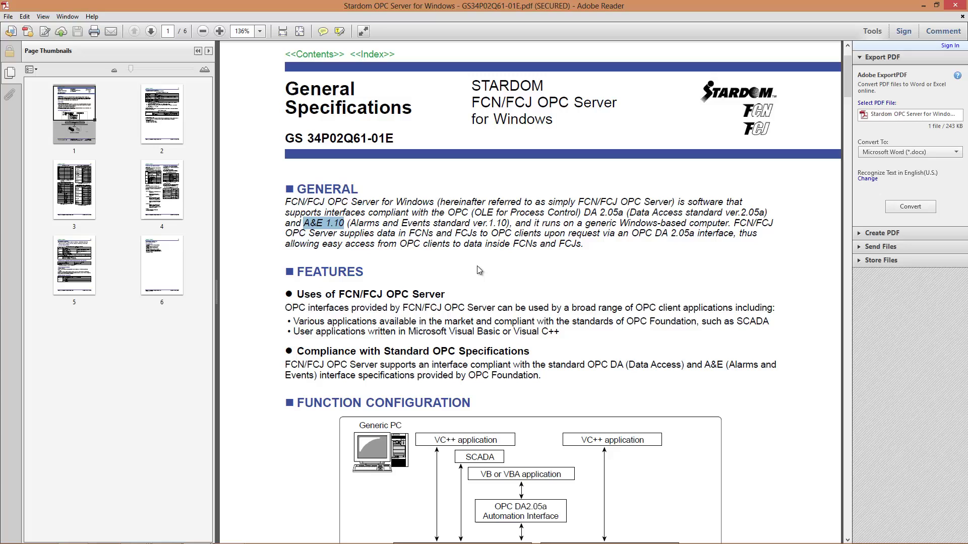
pyautogui.scroll(-3, 477, 265)
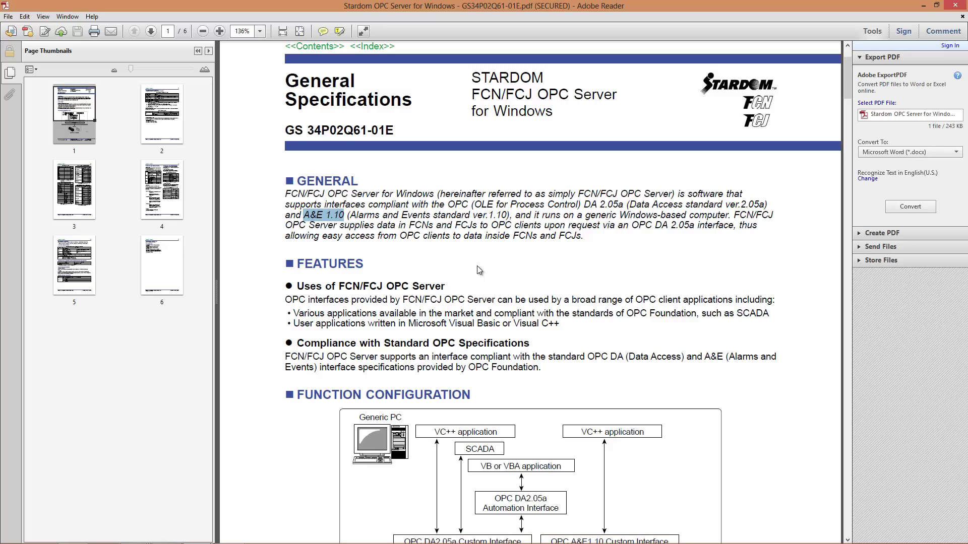
pyautogui.scroll(-3, 477, 265)
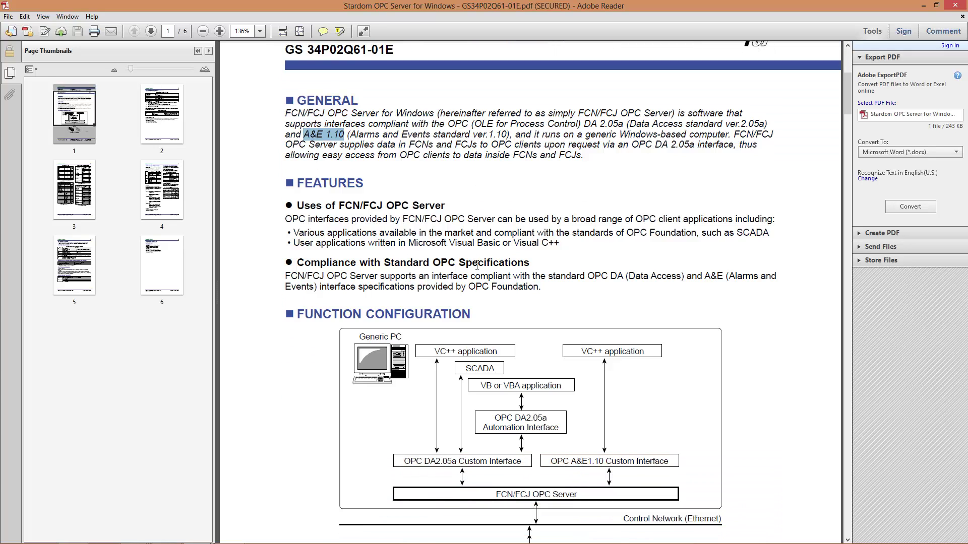
# Step: Page through the specification's thumbnails from page 2 through page 6
pyautogui.click(171, 122)
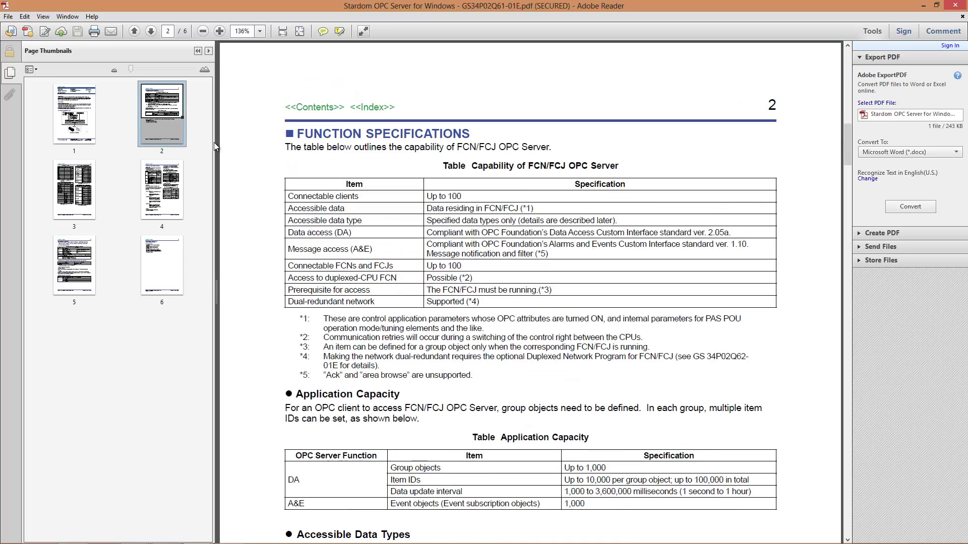
pyautogui.scroll(-2, 416, 293)
pyautogui.scroll(-2, 416, 292)
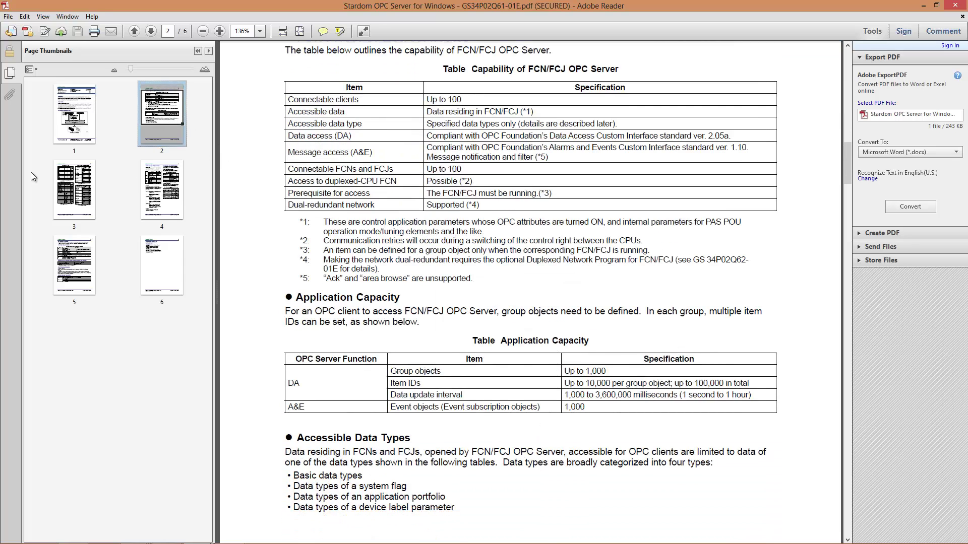
pyautogui.click(75, 187)
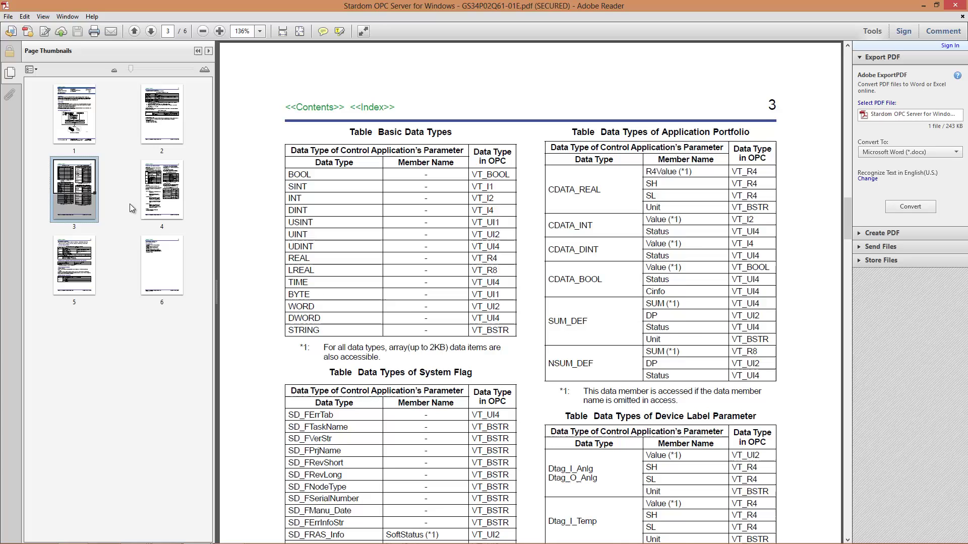
pyautogui.click(148, 201)
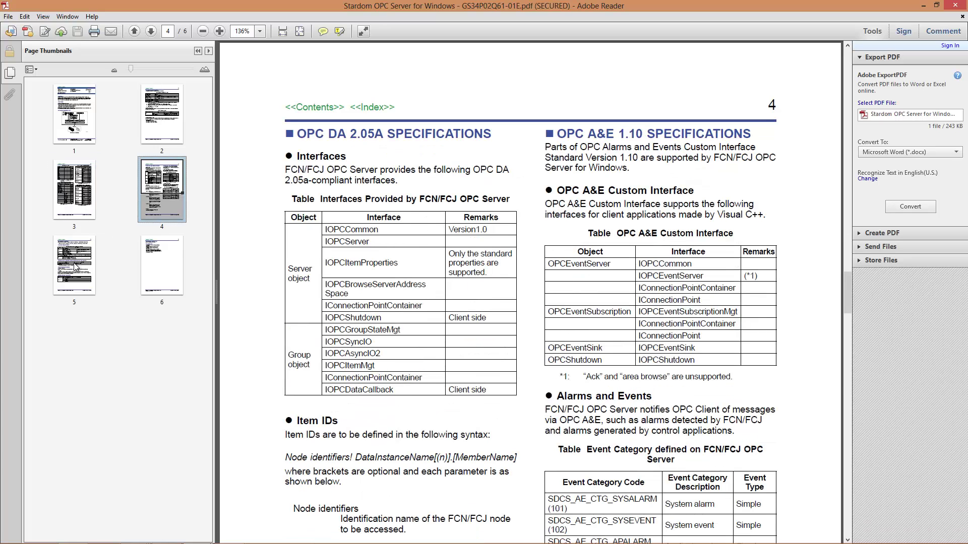
pyautogui.click(76, 267)
pyautogui.click(158, 262)
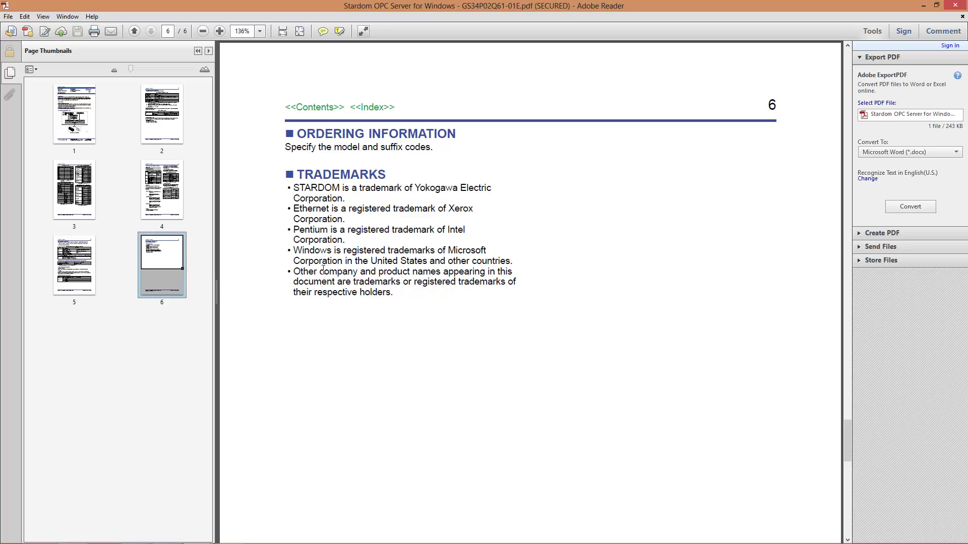
# Step: Switch to the STARDOM IT Security manual and scroll through its front matter to Toc-1
pyautogui.moveTo(197, 539)
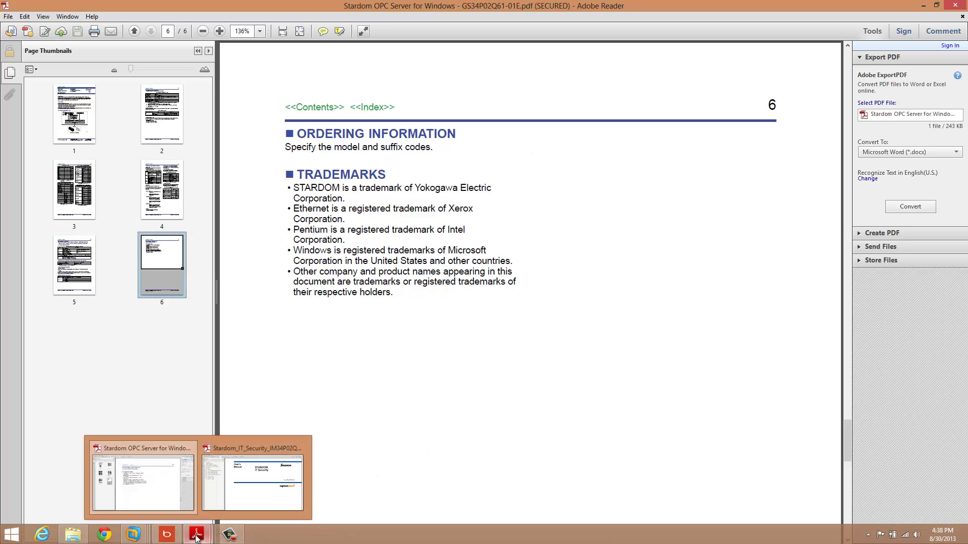
pyautogui.click(246, 501)
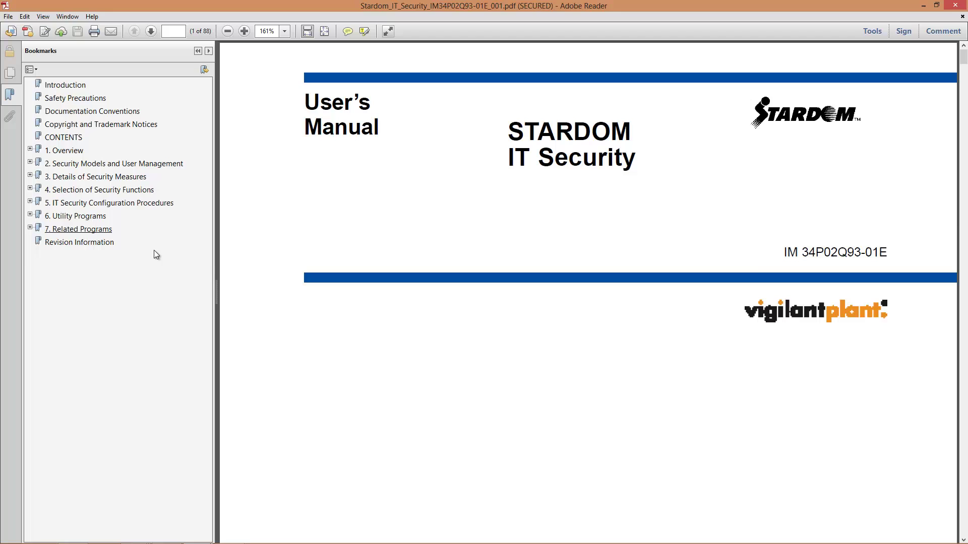
pyautogui.scroll(-3, 363, 343)
pyautogui.scroll(-15, 377, 353)
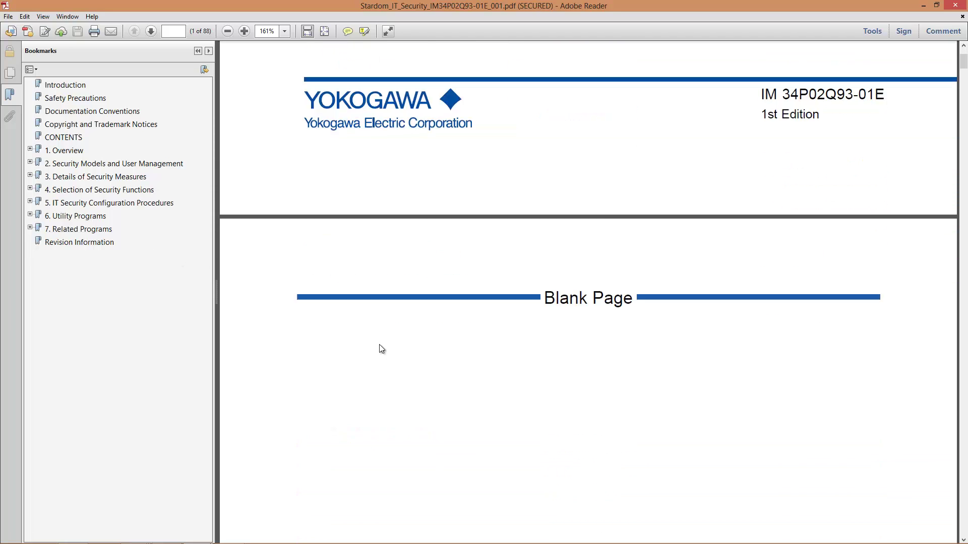
pyautogui.scroll(-20, 383, 333)
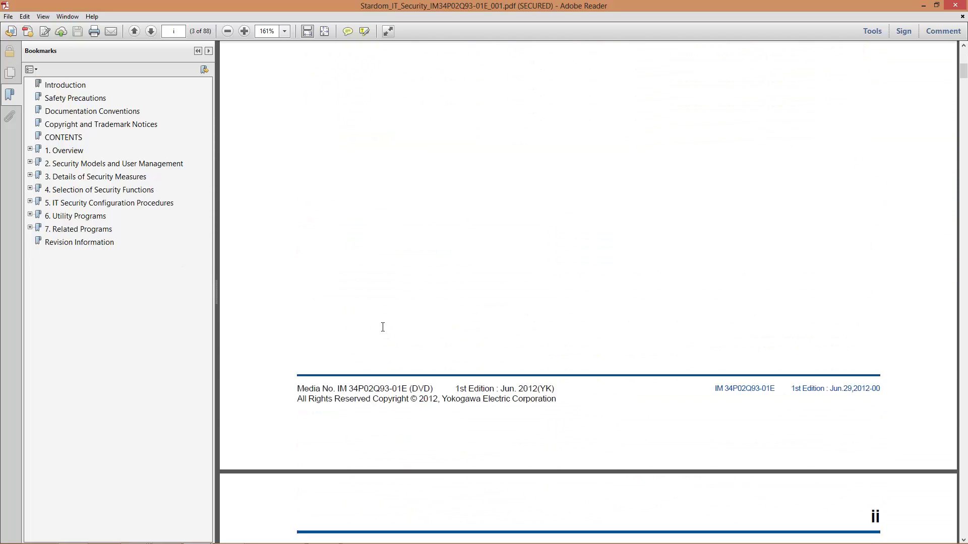
pyautogui.scroll(-20, 387, 323)
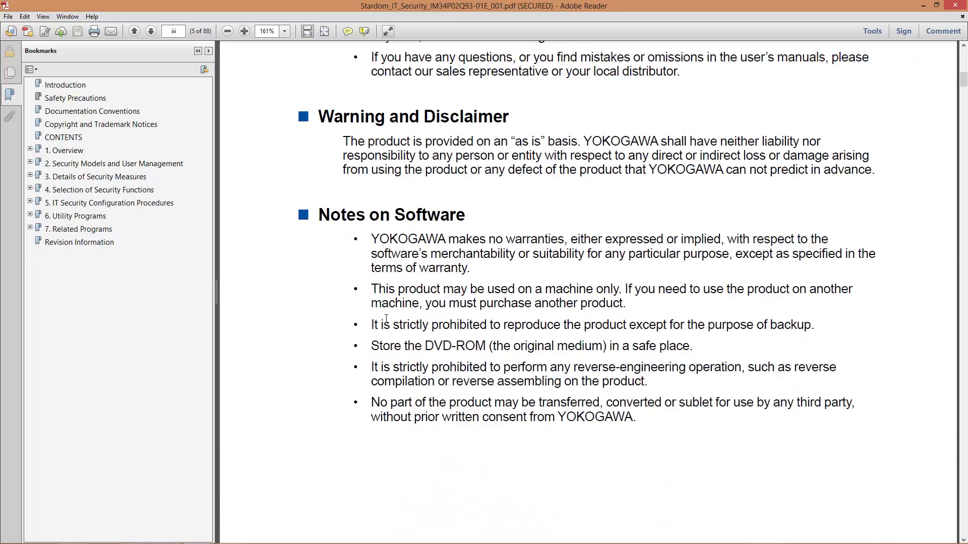
pyautogui.scroll(-20, 386, 317)
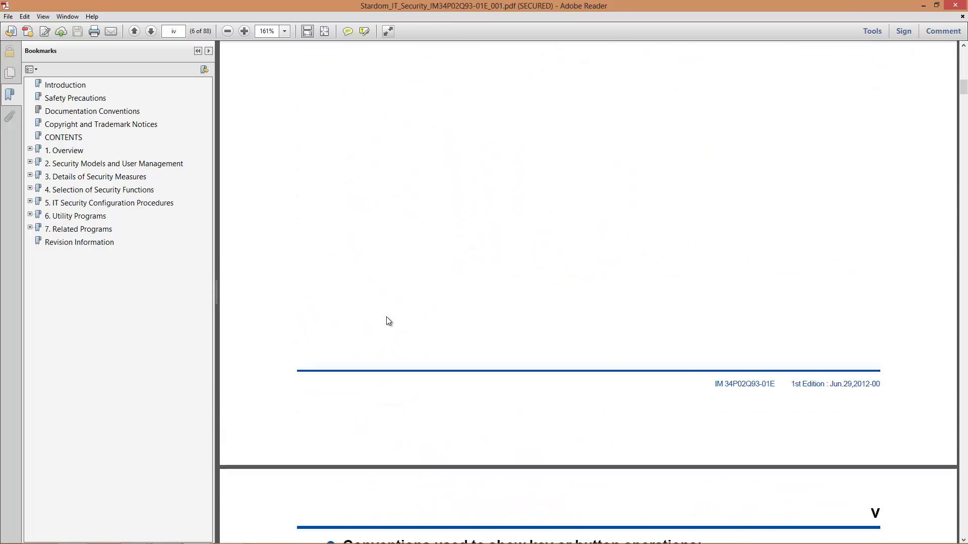
pyautogui.scroll(-20, 386, 317)
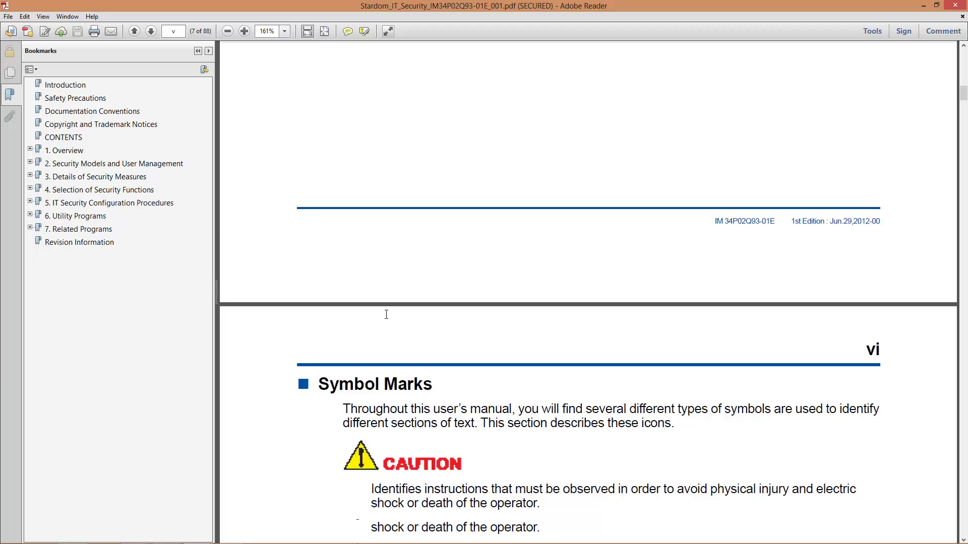
pyautogui.scroll(-20, 386, 316)
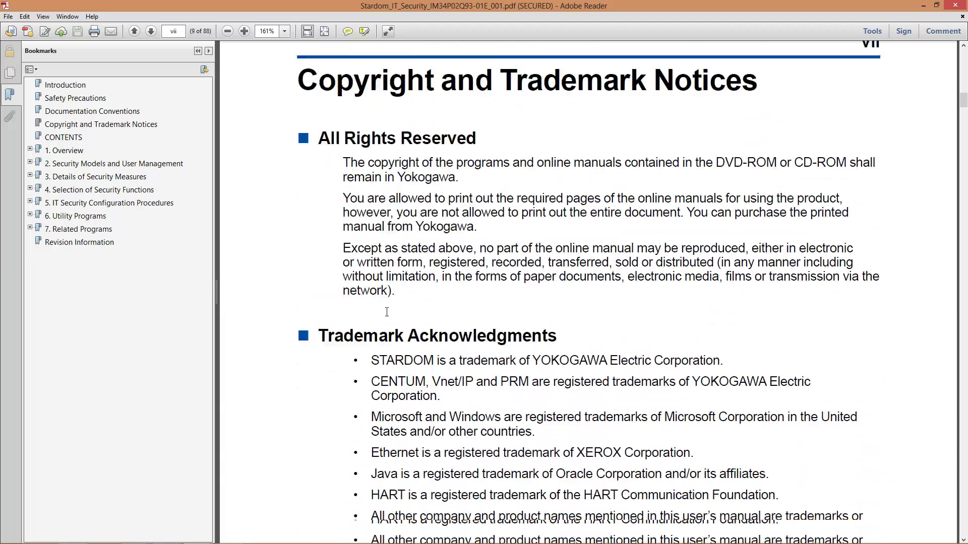
pyautogui.scroll(-20, 388, 309)
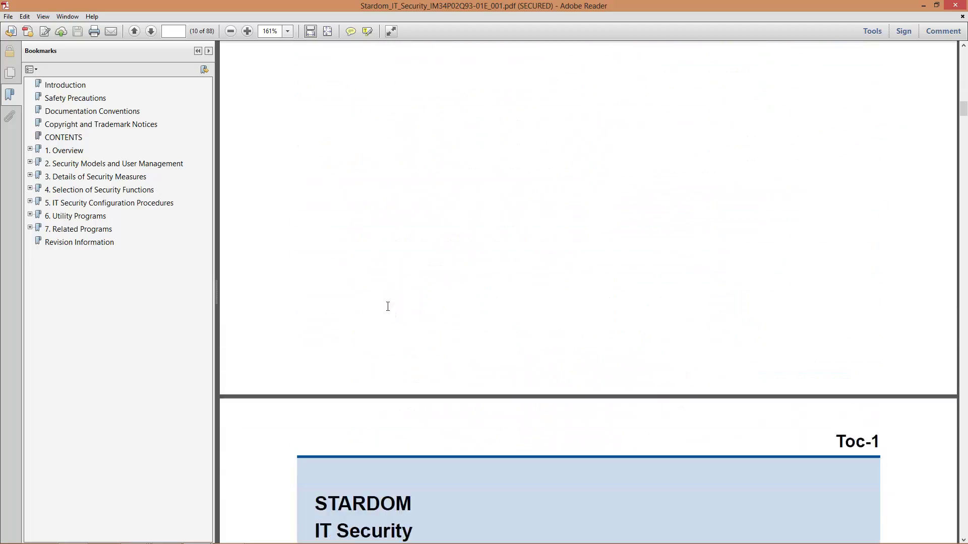
# Step: Scroll the contents to Toc-2, showing section 5 IT Security Configuration Procedures
pyautogui.scroll(-20, 388, 309)
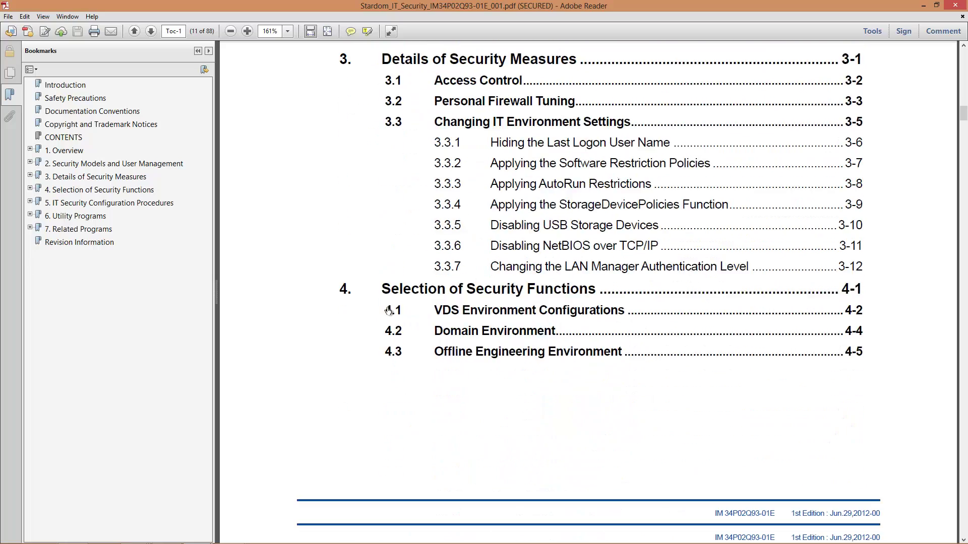
pyautogui.scroll(-6, 388, 309)
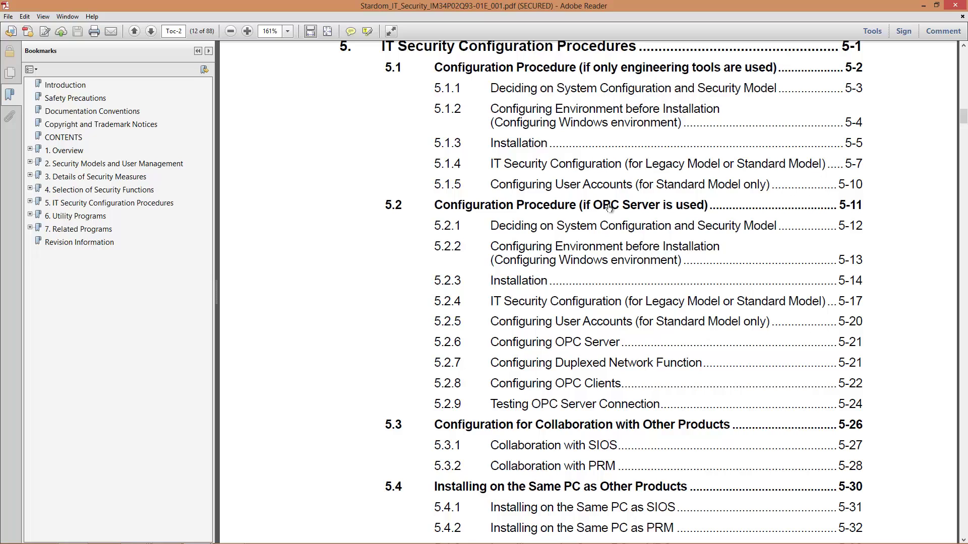
pyautogui.scroll(-1, 606, 211)
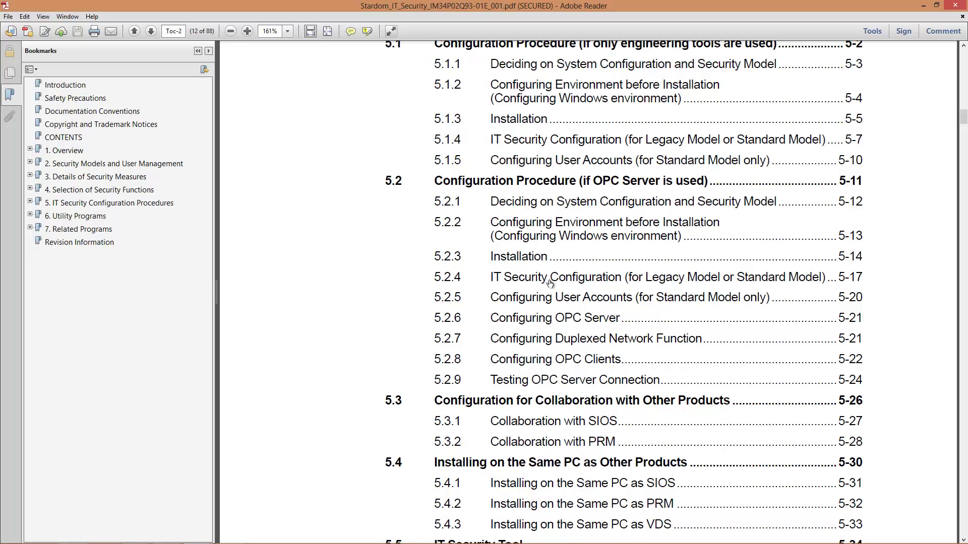
pyautogui.scroll(3, 640, 192)
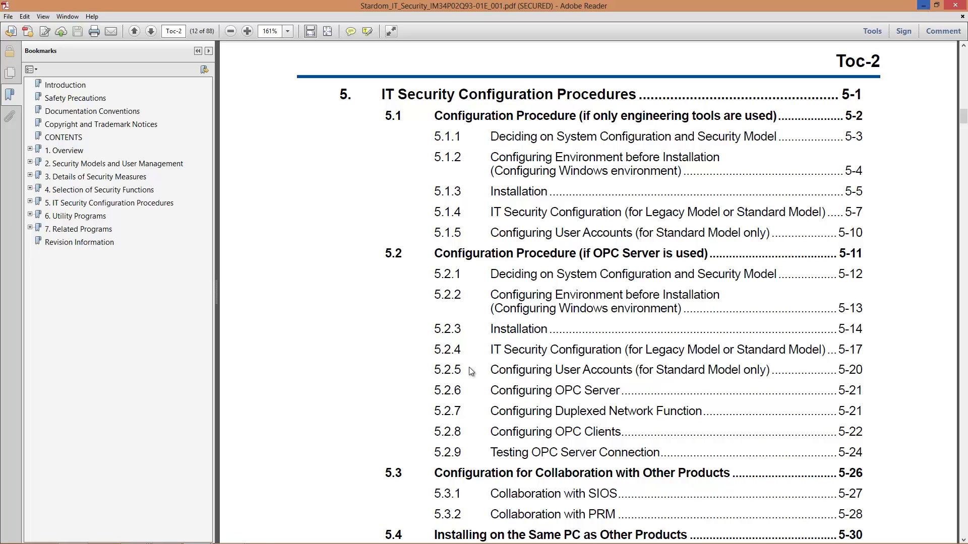
pyautogui.moveTo(132, 538)
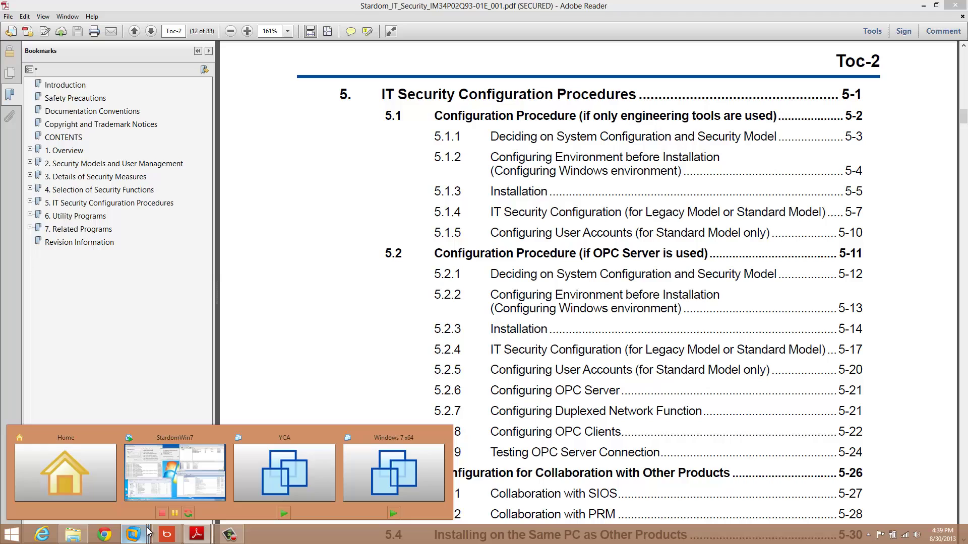
# Step: Minimize the Windows 7 virtual machine and open Computer from the Start menu
pyautogui.click(195, 483)
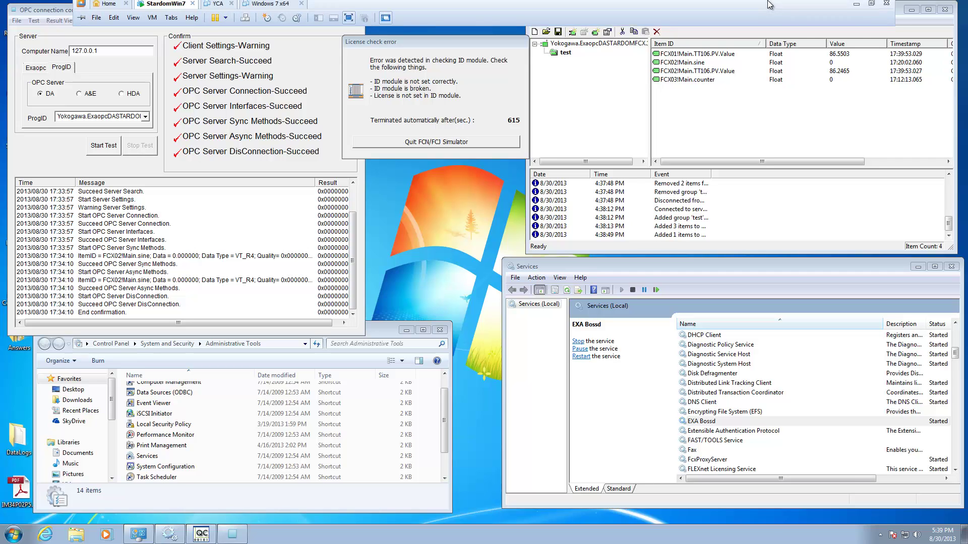
pyautogui.click(854, 8)
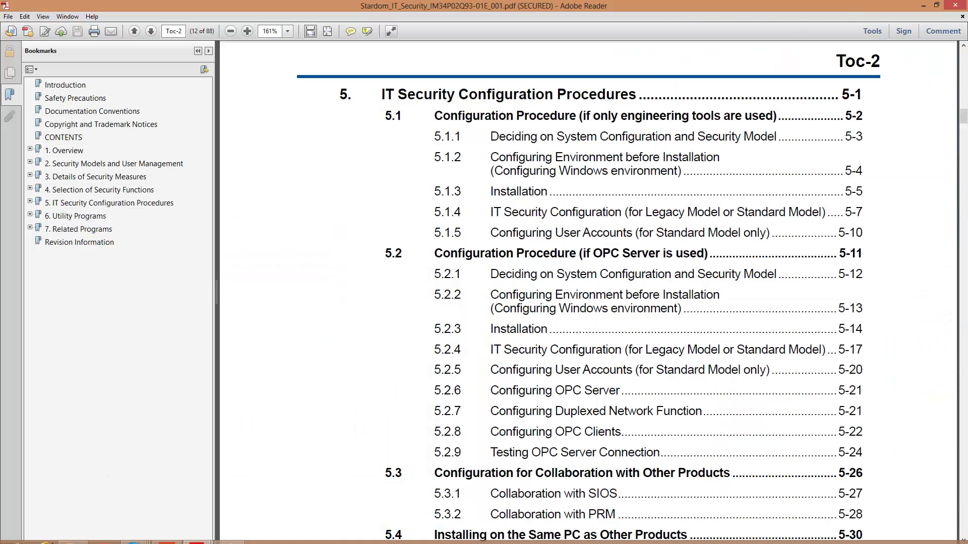
pyautogui.moveTo(115, 542)
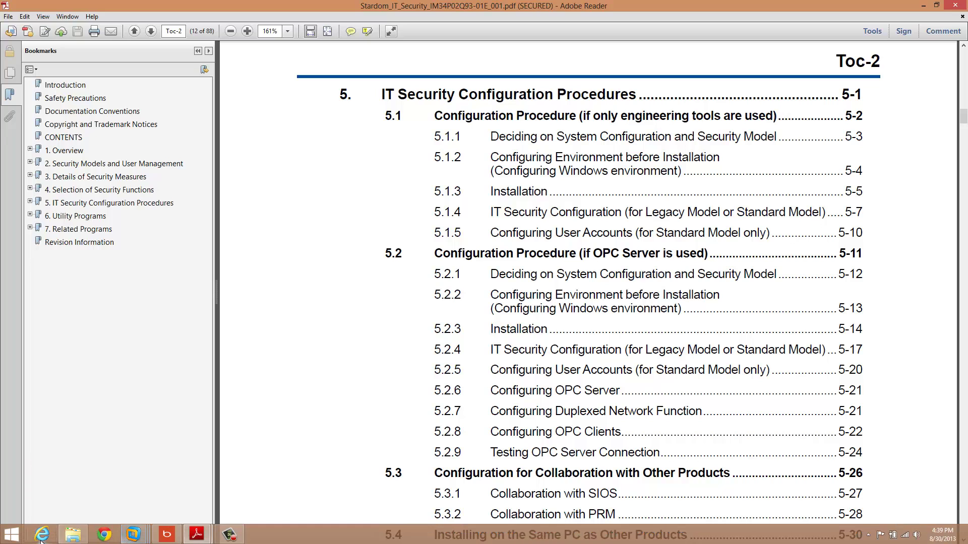
pyautogui.click(17, 536)
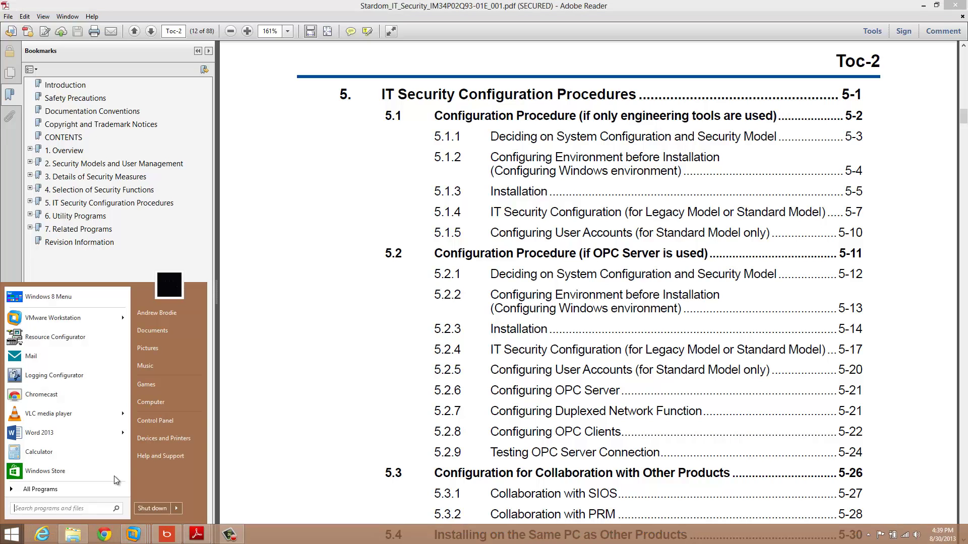
pyautogui.click(162, 406)
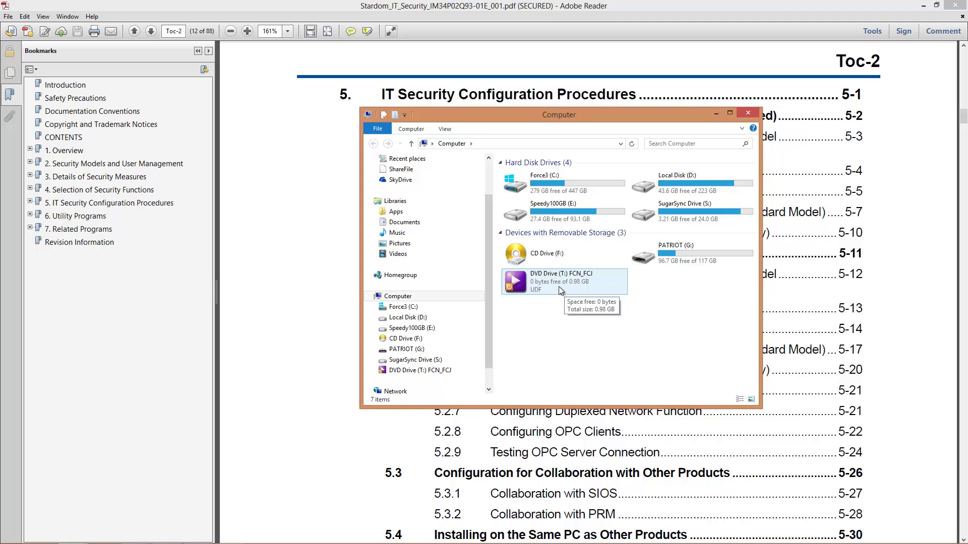
# Step: Open DVD Drive (T:) FCN_FCJ to list its Pkg folders and setup.exe
pyautogui.doubleClick(559, 287)
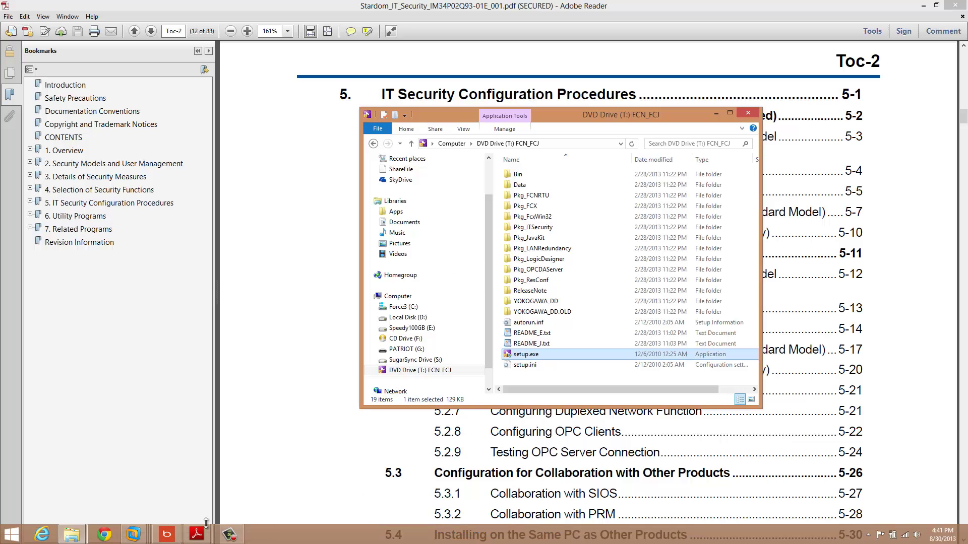
# Step: Return to the StardomWin7 VM and open Local Disk (C:) in a new Explorer window
pyautogui.moveTo(133, 534)
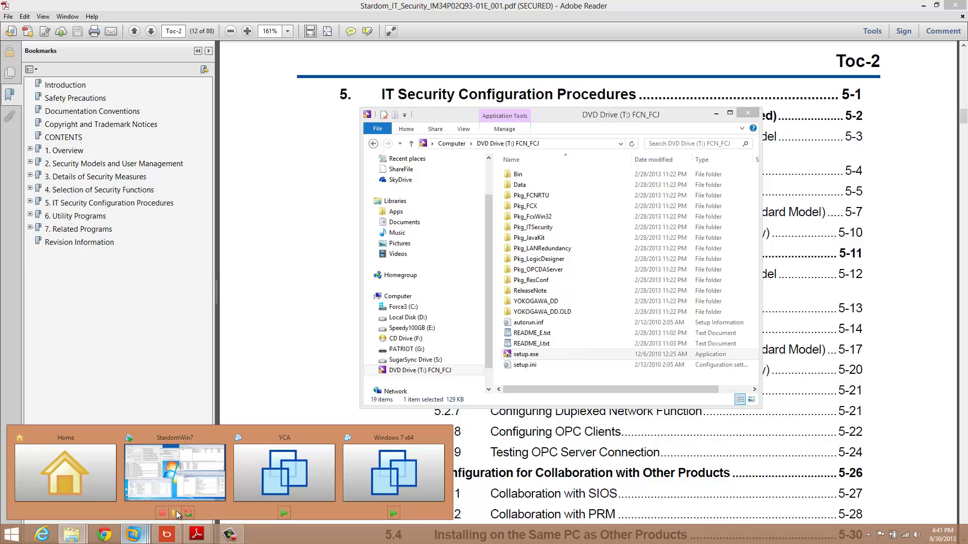
pyautogui.click(192, 491)
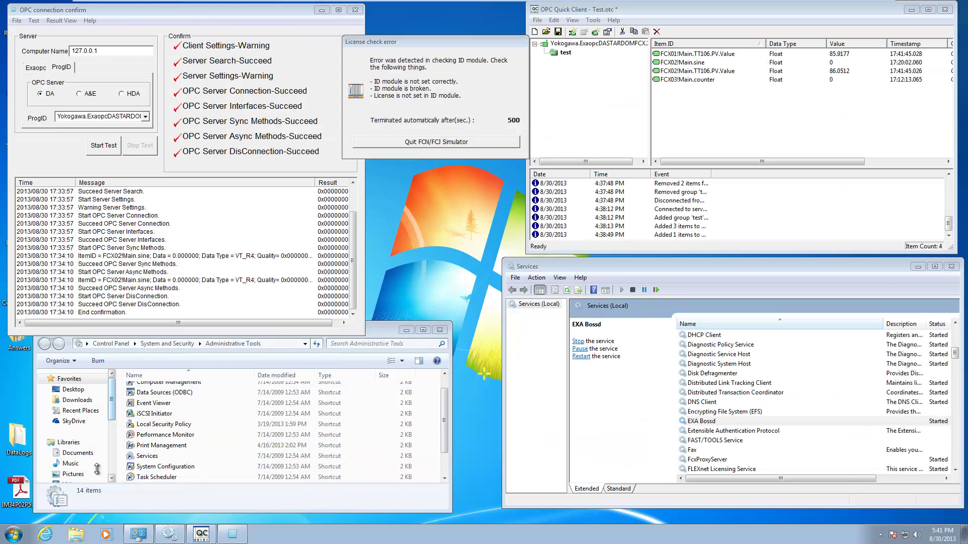
pyautogui.click(77, 534)
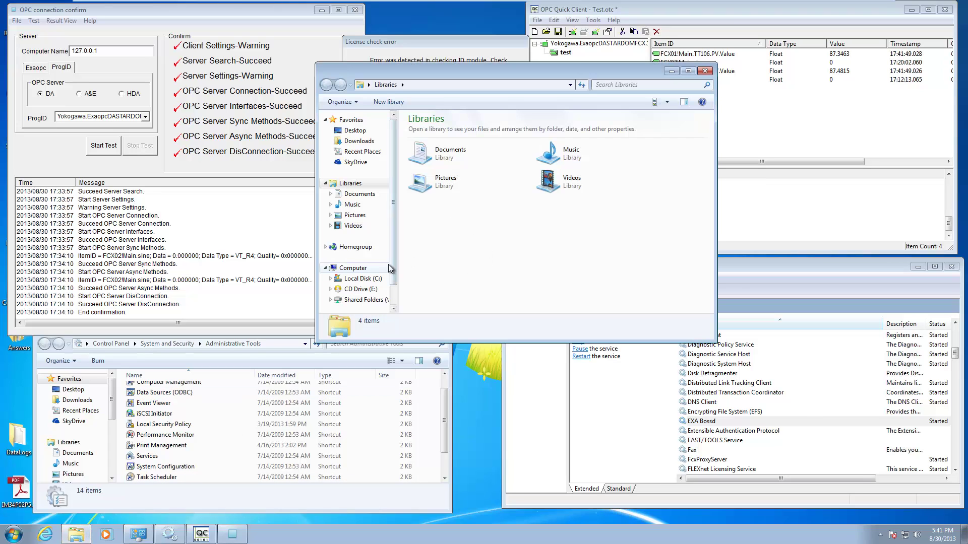
pyautogui.scroll(-1, 372, 255)
pyautogui.click(371, 253)
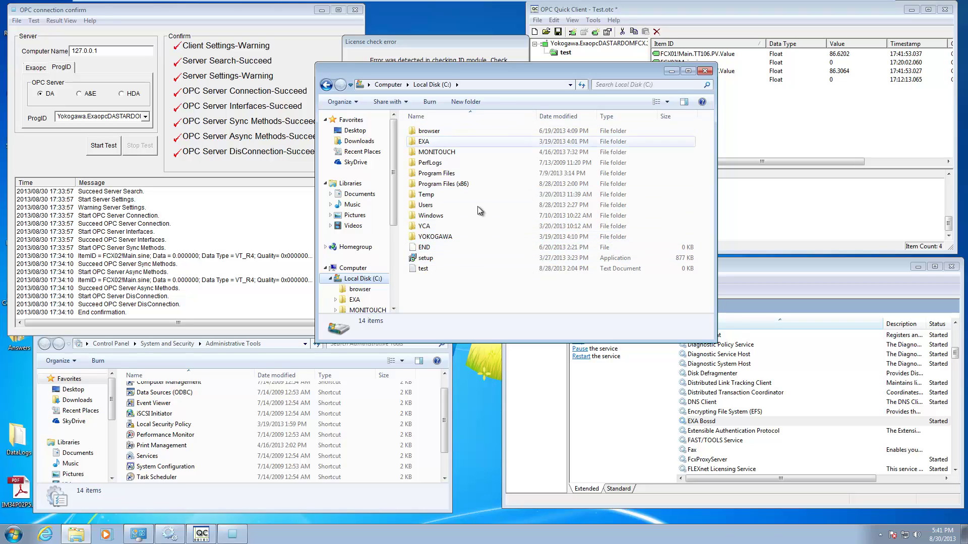
# Step: Browse YOKOGAWA > FCN-FCJ > OPCDaServer > Config and open the fcxcnf file
pyautogui.doubleClick(443, 240)
pyautogui.doubleClick(441, 132)
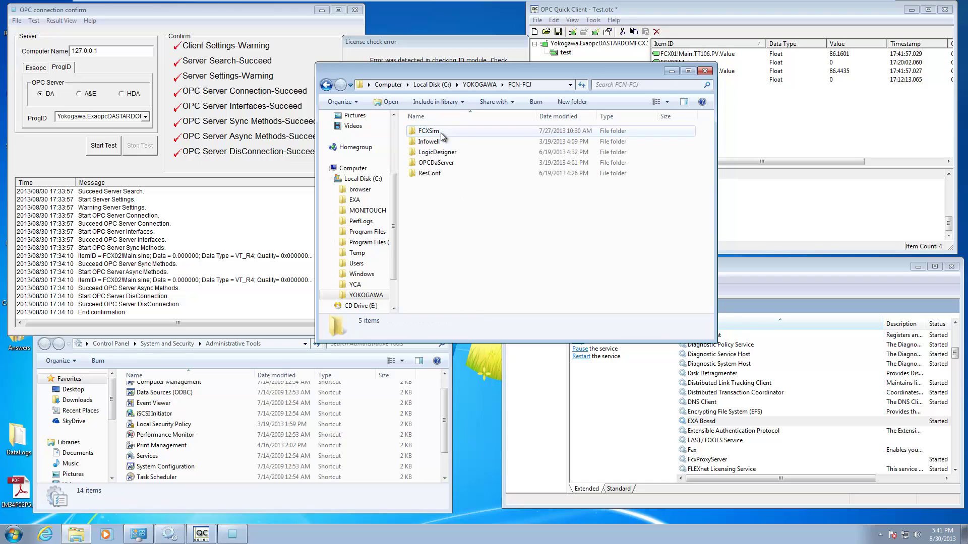
pyautogui.doubleClick(437, 163)
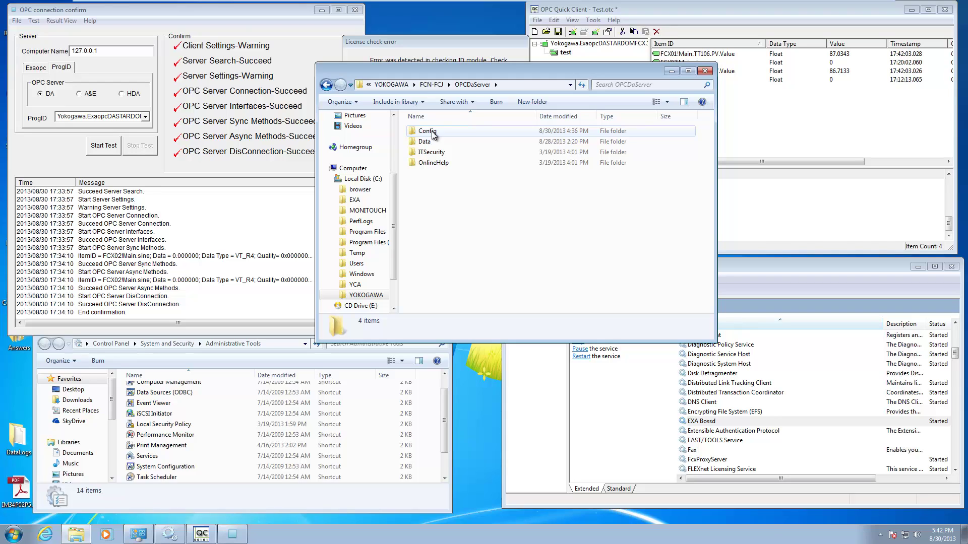
pyautogui.doubleClick(431, 132)
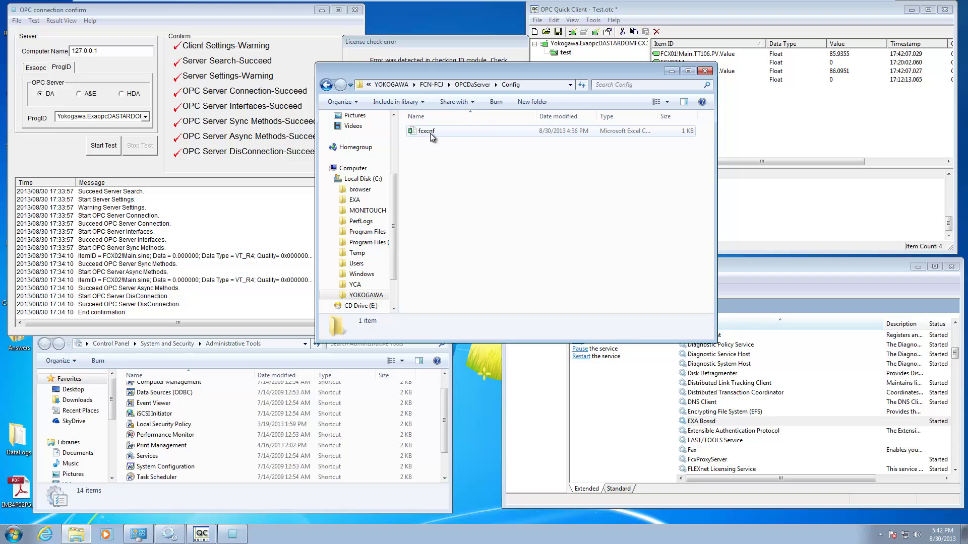
pyautogui.doubleClick(430, 132)
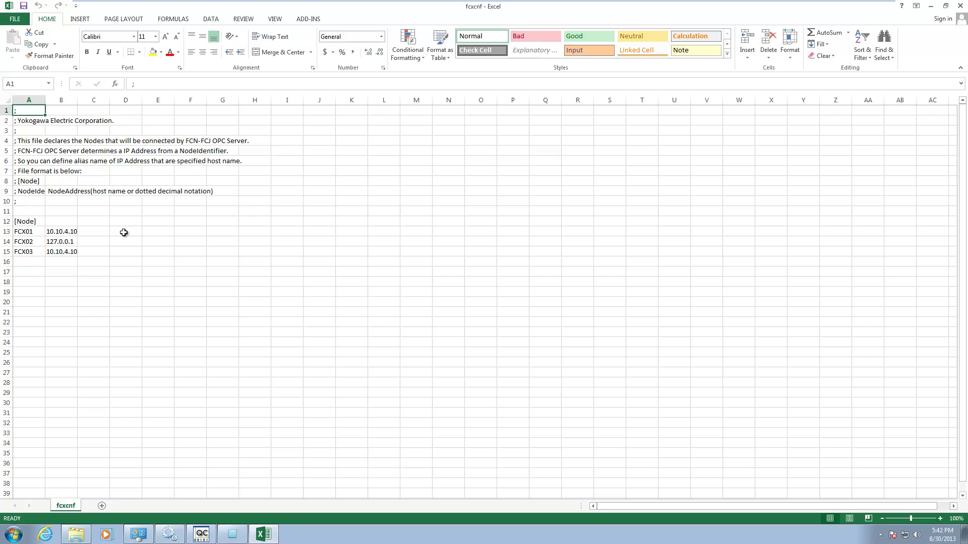
# Step: Check node names FCX01, FCX02 and FCX03 in cells A13–A15
pyautogui.click(26, 232)
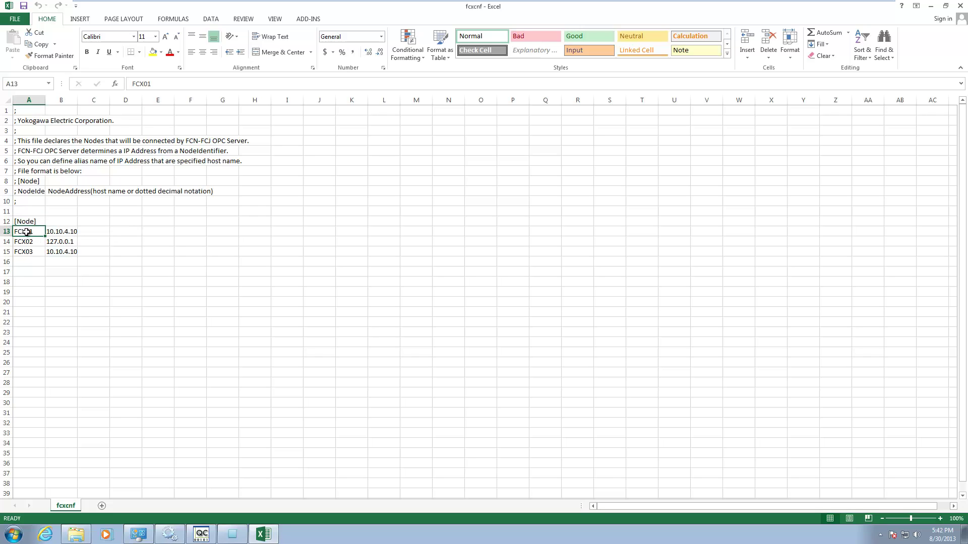
pyautogui.click(30, 242)
pyautogui.click(29, 252)
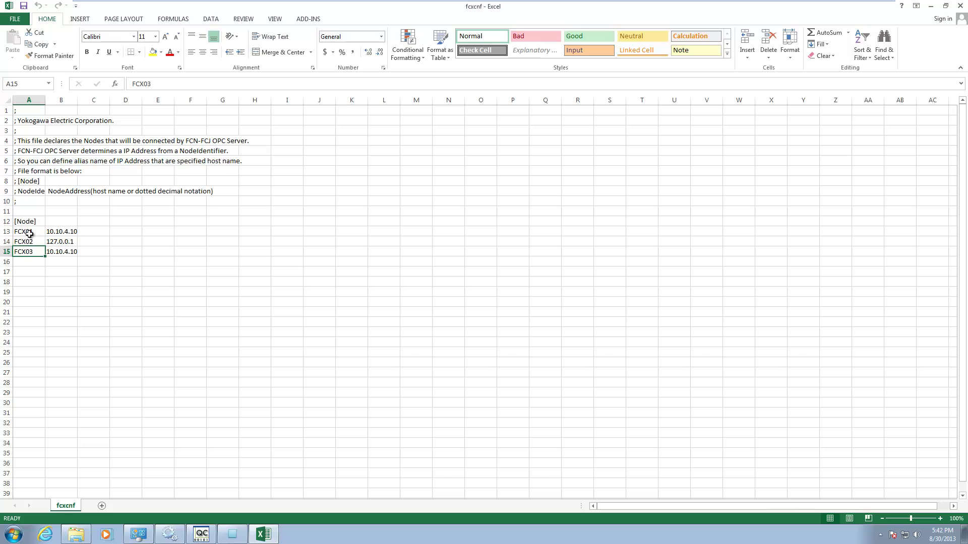
pyautogui.click(26, 232)
pyautogui.click(27, 242)
pyautogui.click(29, 253)
# Step: Check node addresses in B13–B15 (10.10.4.10, 127.0.0.1, 10.10.4.10), then close Excel unchanged
pyautogui.click(62, 232)
pyautogui.click(61, 243)
pyautogui.click(62, 253)
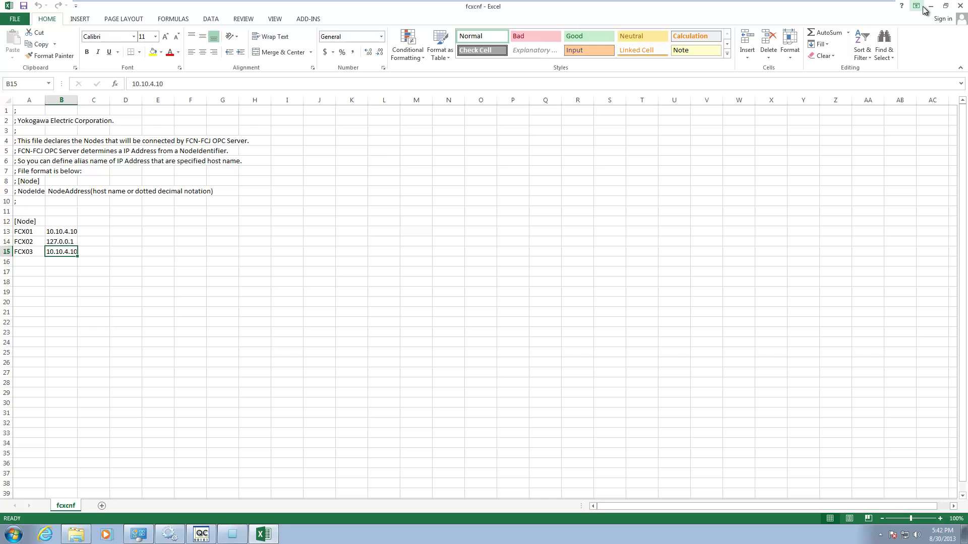
pyautogui.click(962, 8)
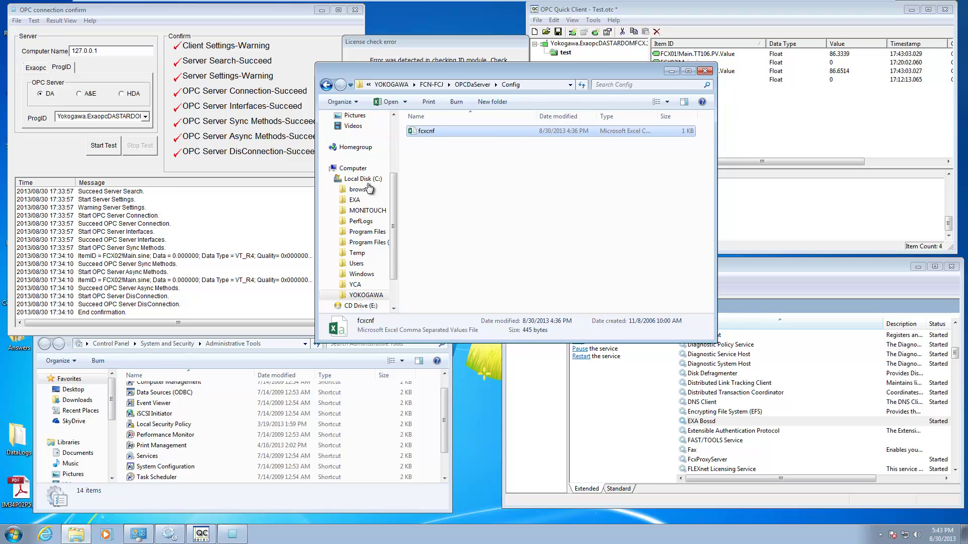
# Step: Close the Config folder, then launch IT Security Tool from All Programs > YOKOGAWA SECURITY
pyautogui.click(705, 72)
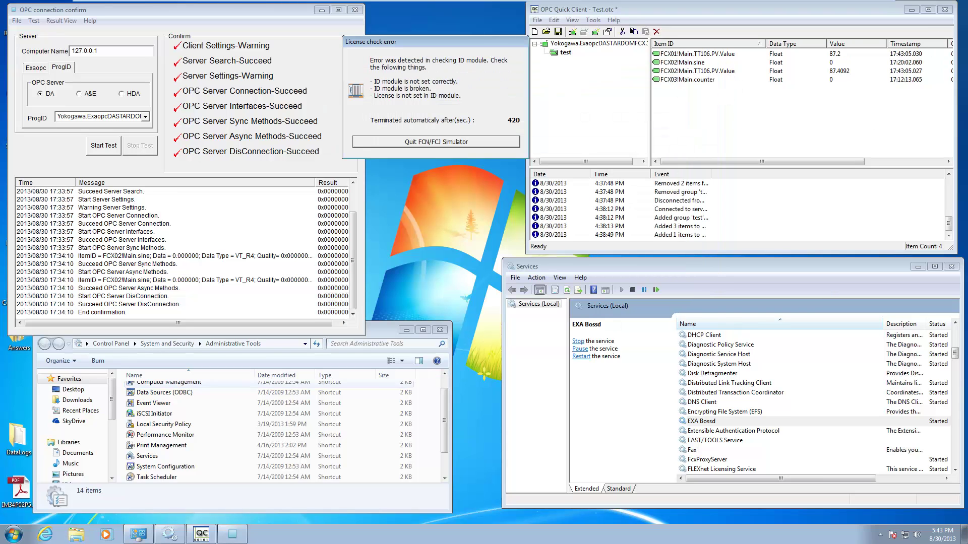
pyautogui.click(15, 535)
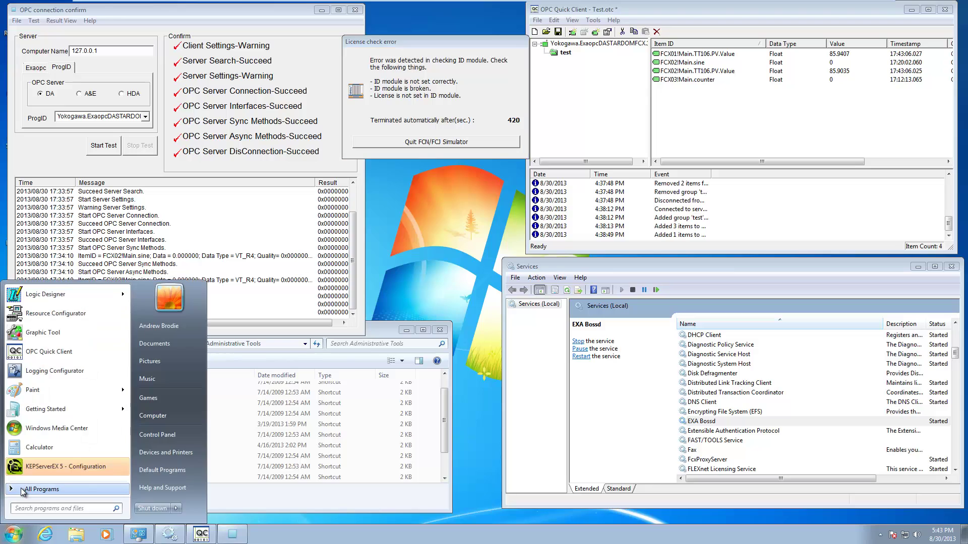
pyautogui.click(41, 489)
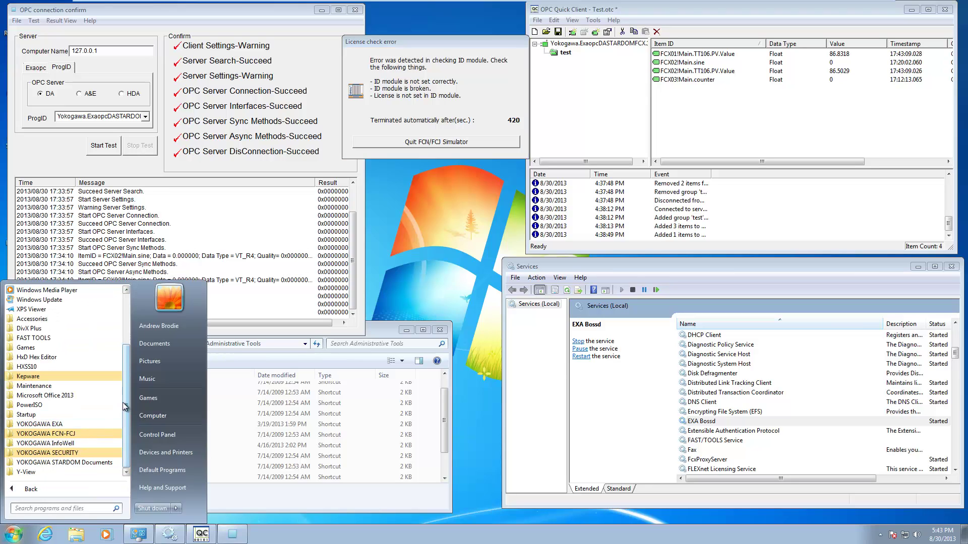
pyautogui.click(53, 434)
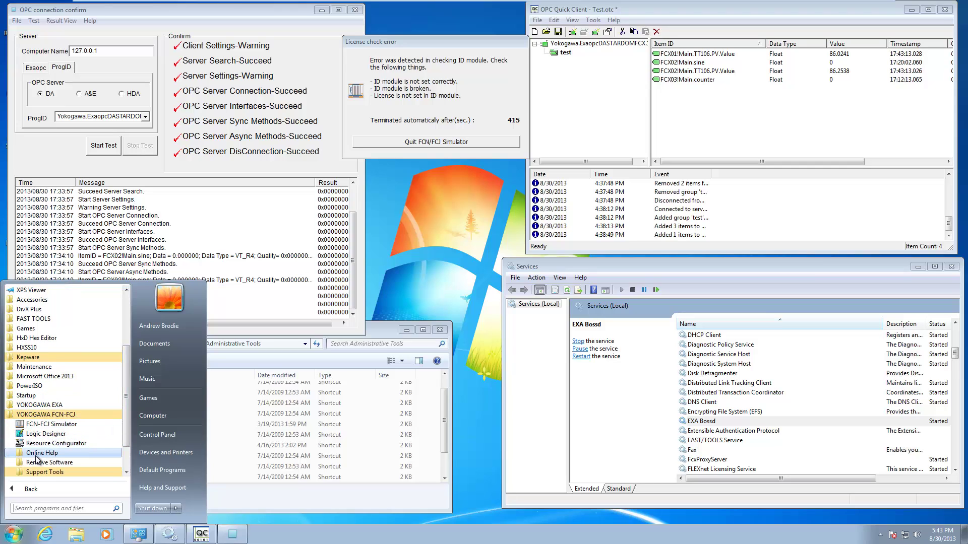
pyautogui.click(58, 473)
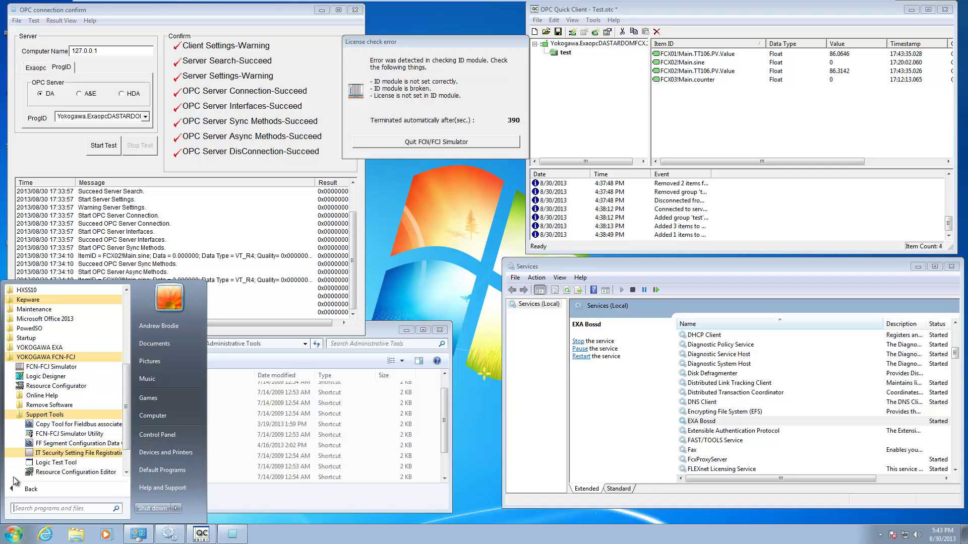
pyautogui.scroll(-1, 25, 468)
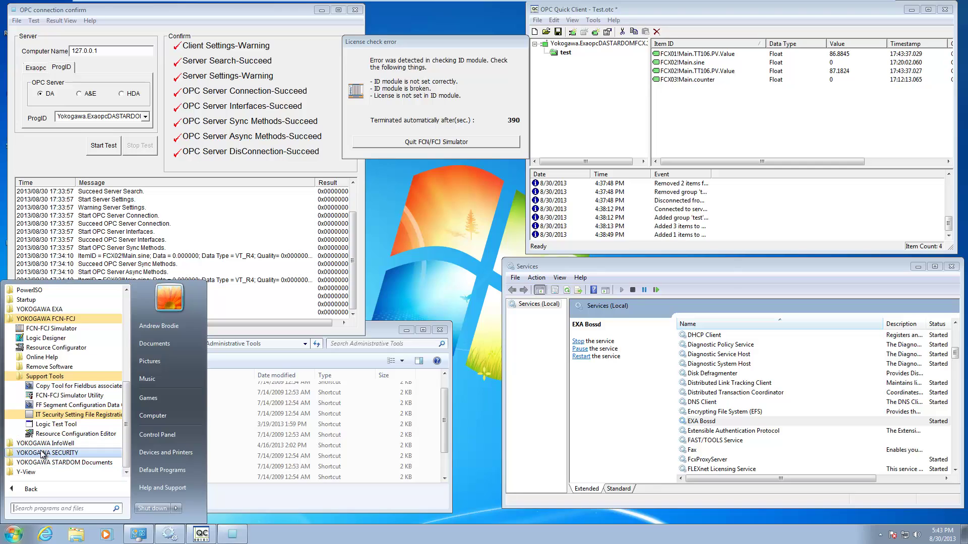
pyautogui.click(41, 453)
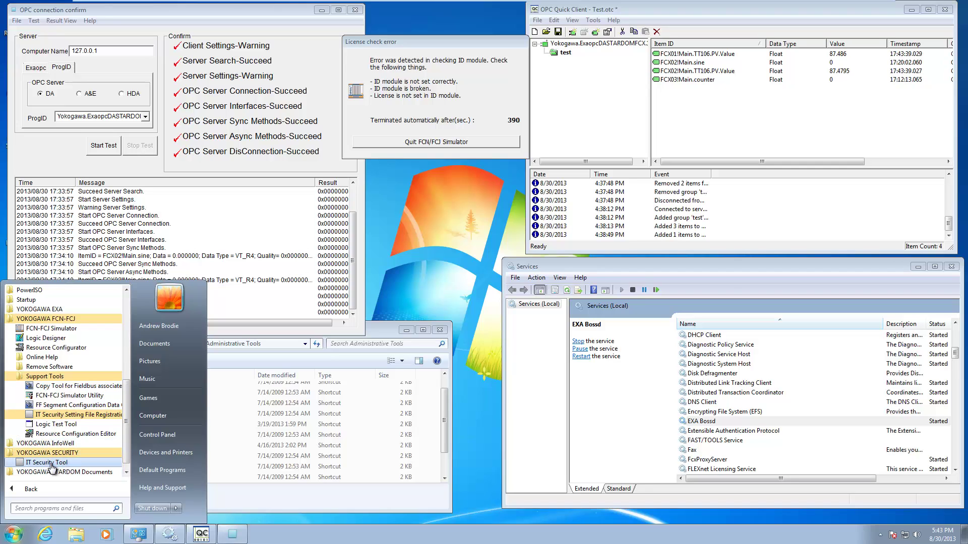
pyautogui.click(51, 463)
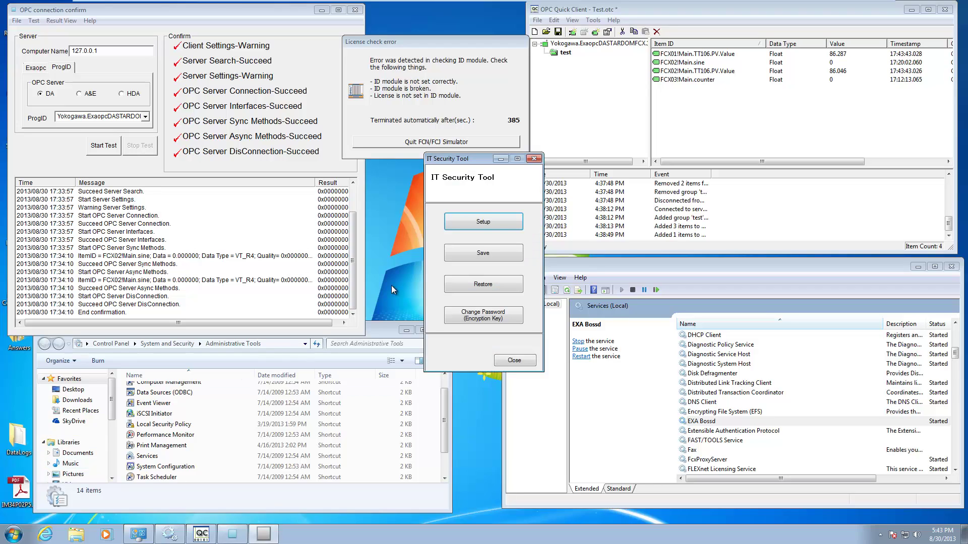
pyautogui.click(501, 227)
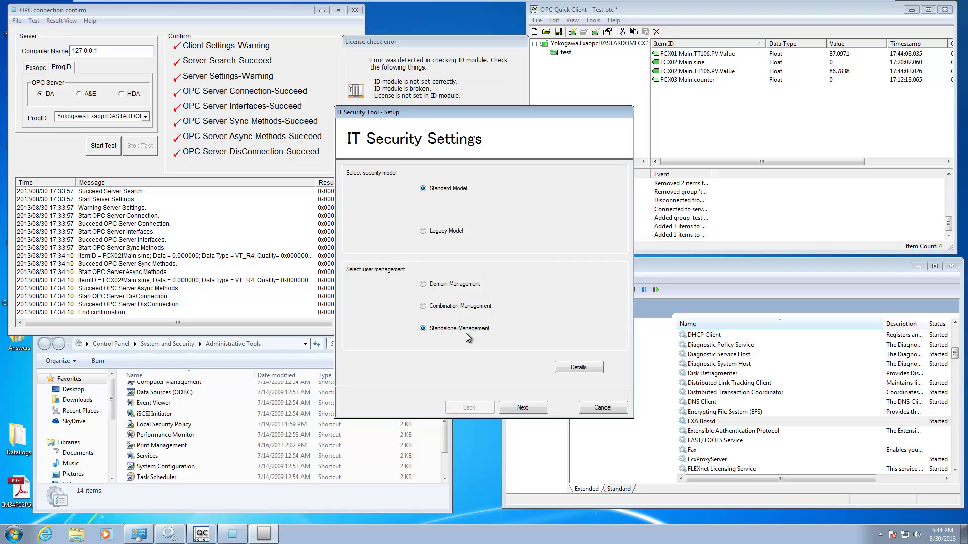
pyautogui.click(579, 368)
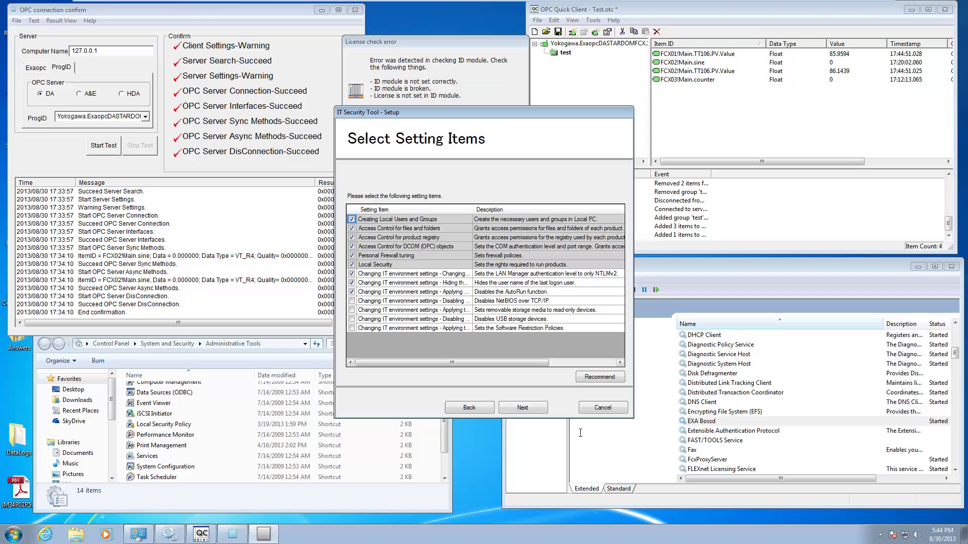
pyautogui.click(603, 410)
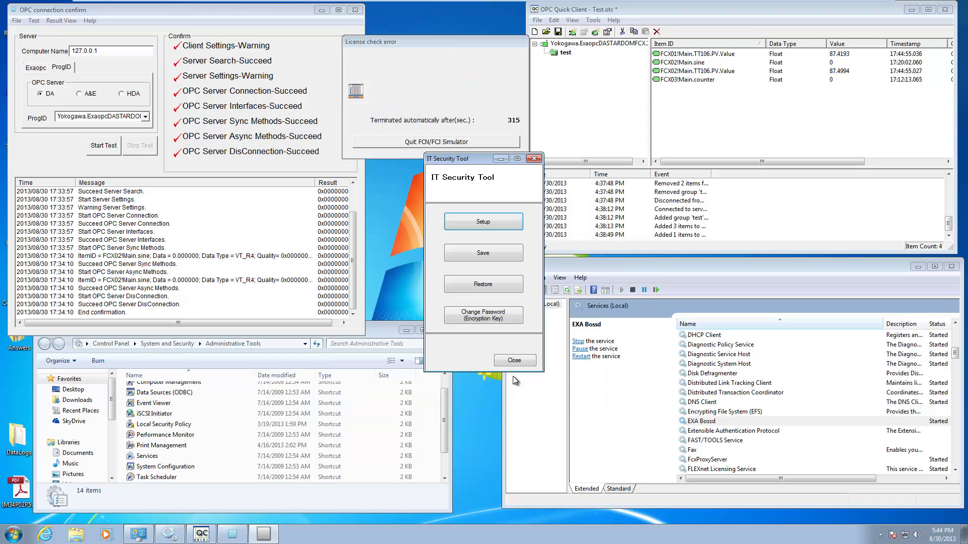
# Step: Close the IT Security Tool window
pyautogui.click(514, 360)
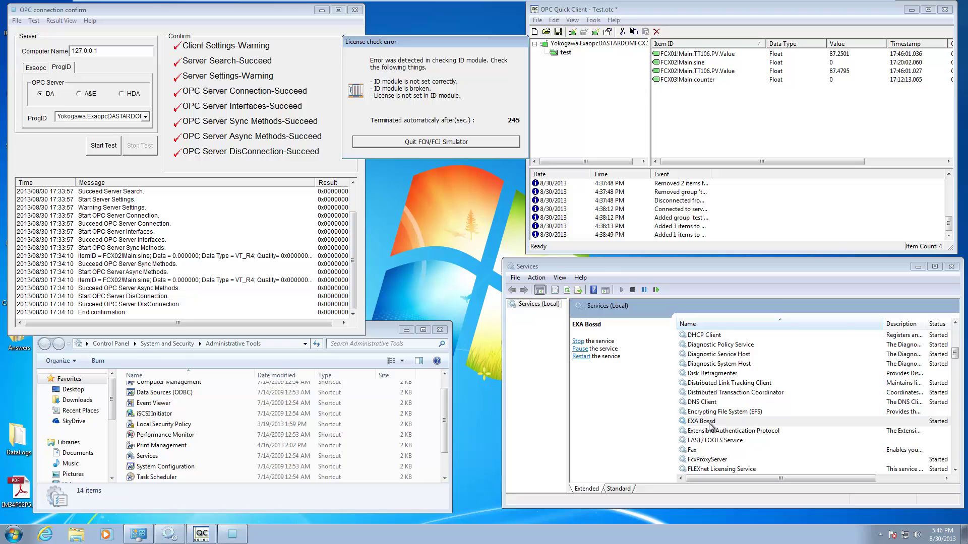
# Step: Restart the EXA Bossd service by stopping it and then starting it again
pyautogui.rightClick(709, 422)
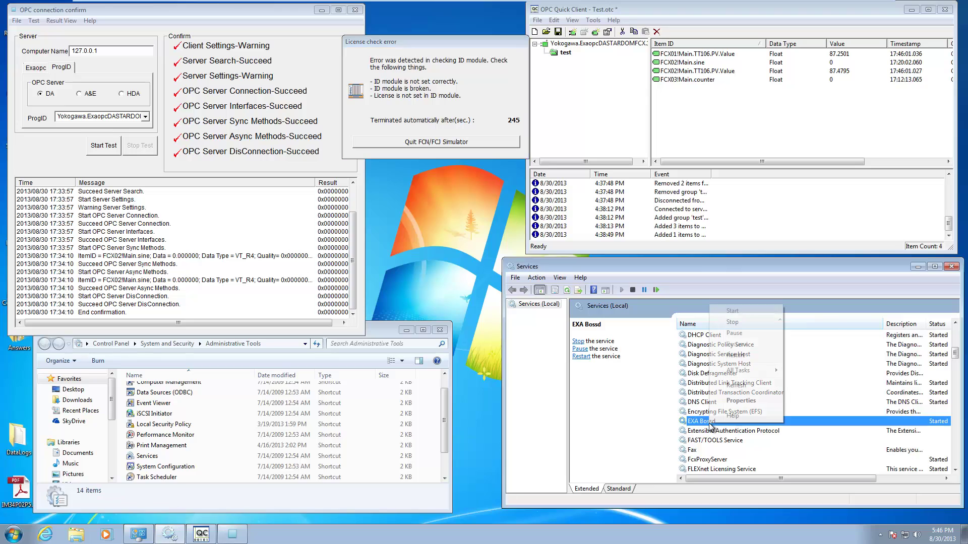
pyautogui.click(752, 322)
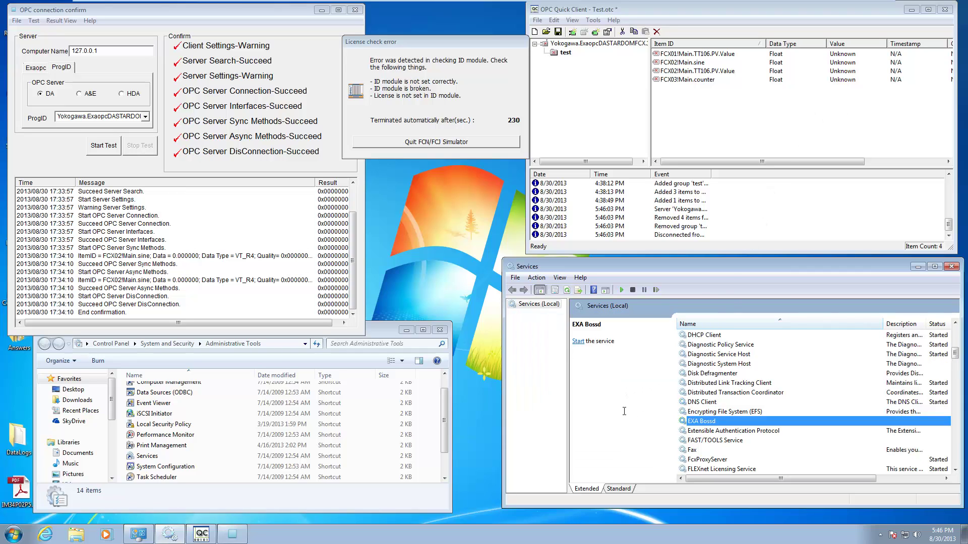
pyautogui.rightClick(696, 425)
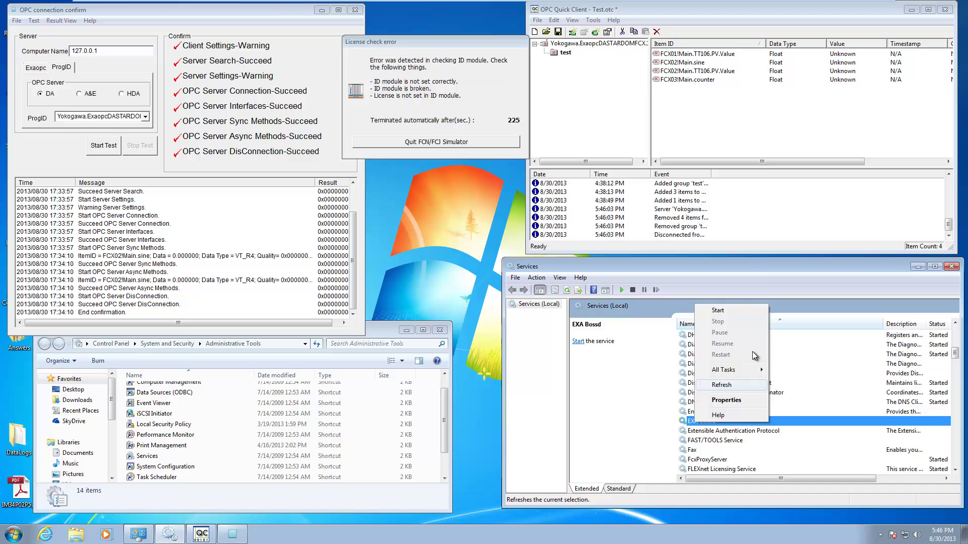
pyautogui.click(736, 311)
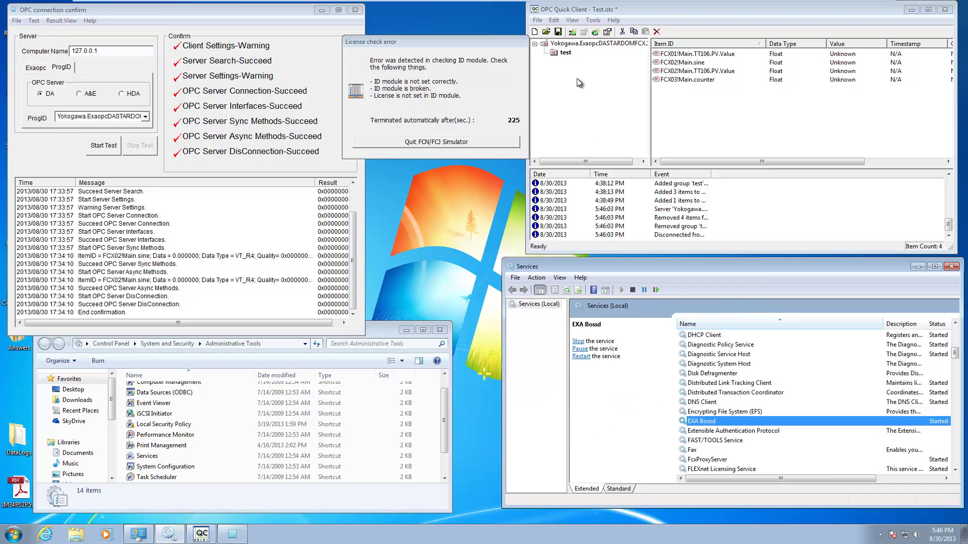
pyautogui.click(575, 44)
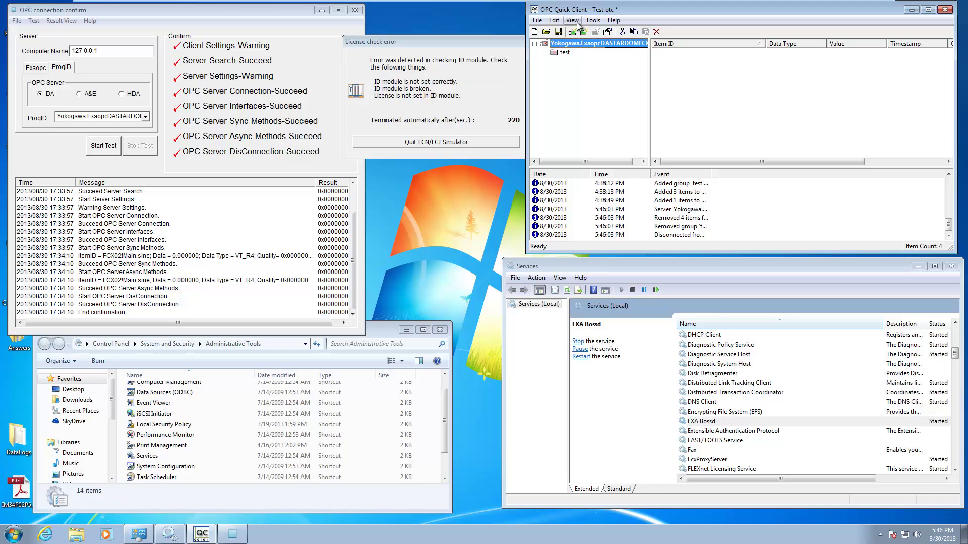
# Step: Reconnect OPC Quick Client to the server and display the test group's four FCX items
pyautogui.click(593, 20)
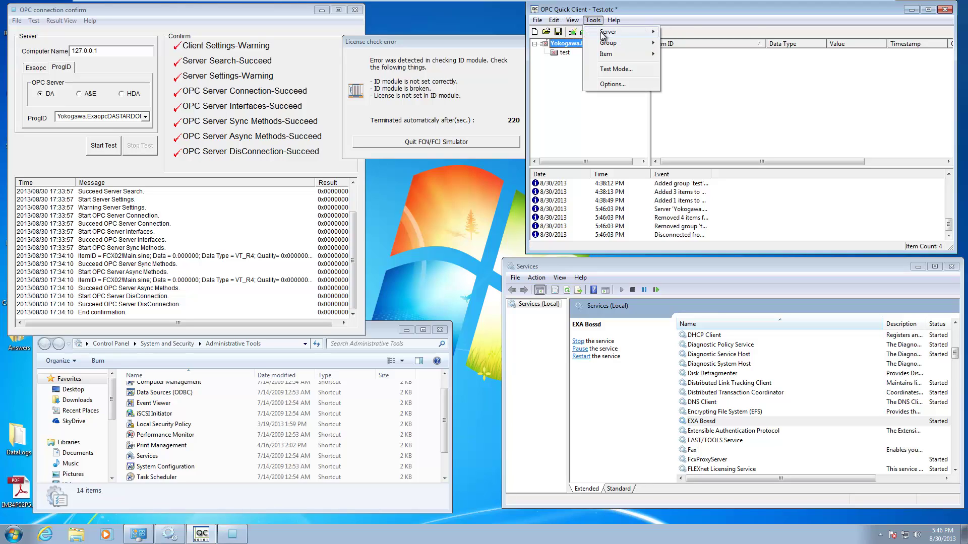
pyautogui.moveTo(625, 31)
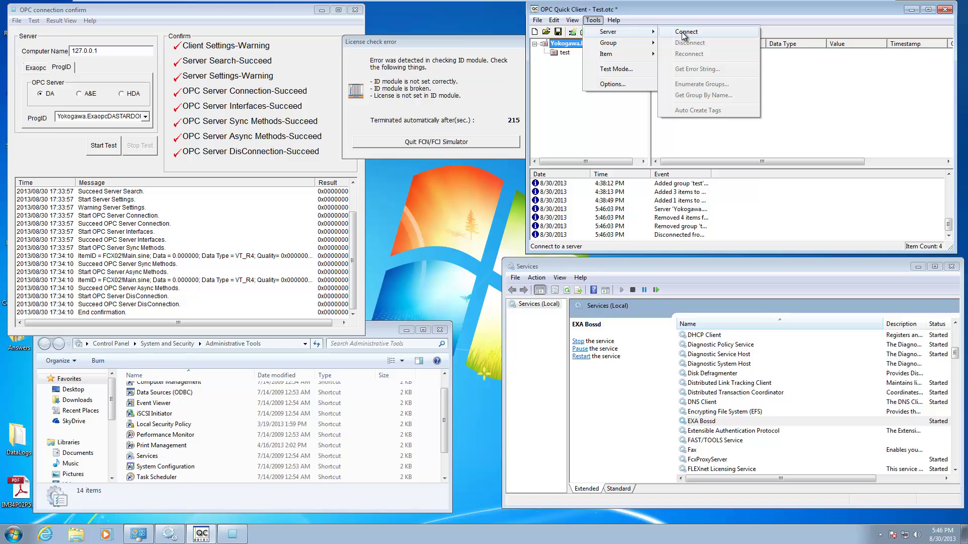
pyautogui.click(682, 32)
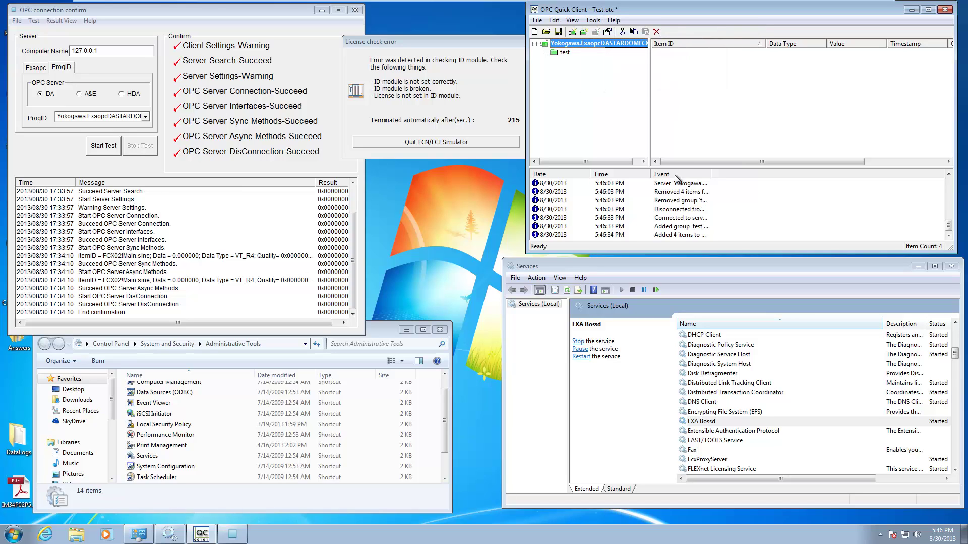
pyautogui.click(564, 54)
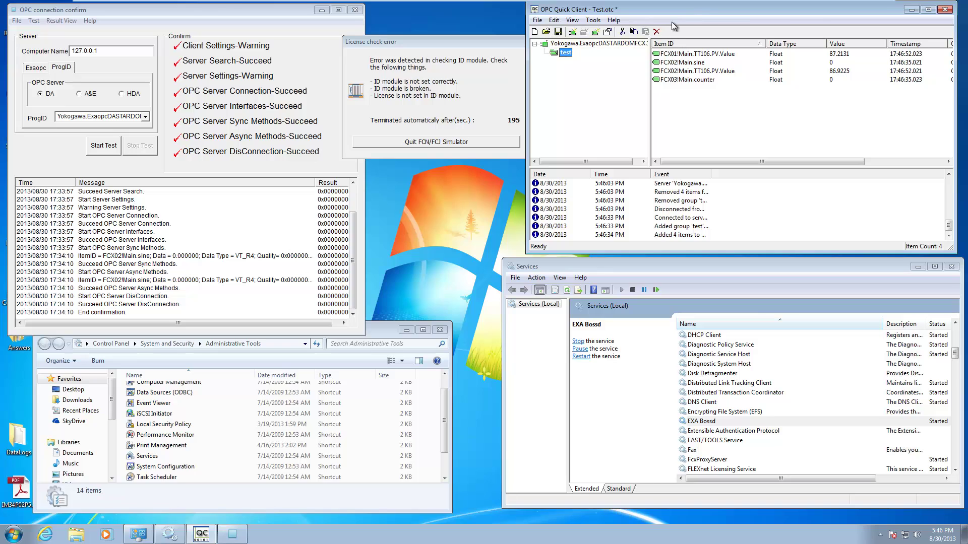
# Step: Start a new project without saving Test.otc and connect to Yokogawa.ExaopcDASTARDOMFCX.1
pyautogui.click(537, 20)
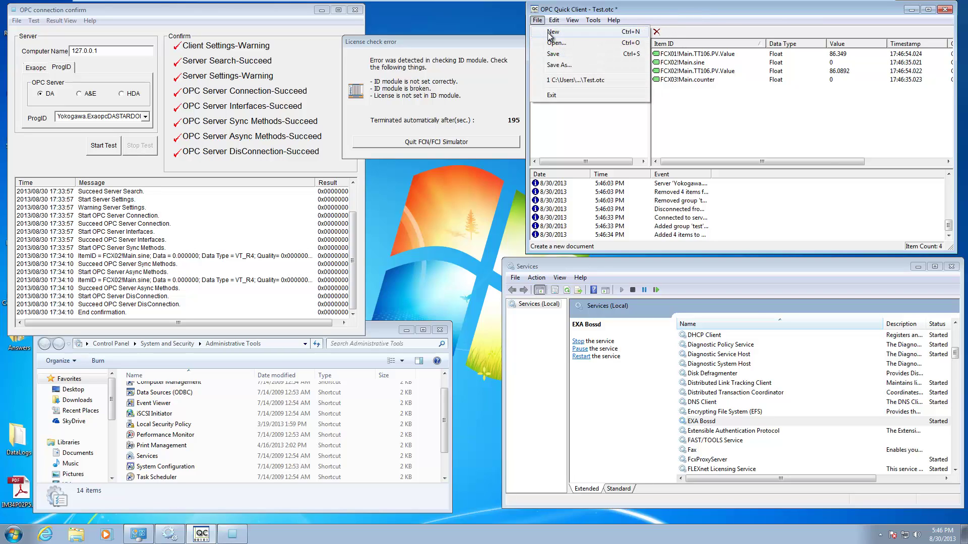
pyautogui.click(547, 32)
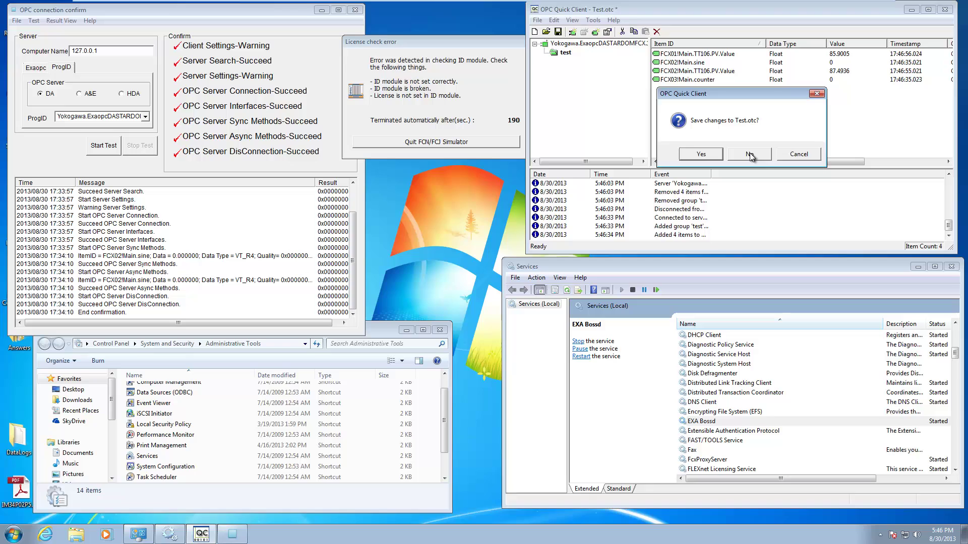
pyautogui.click(749, 154)
pyautogui.click(573, 33)
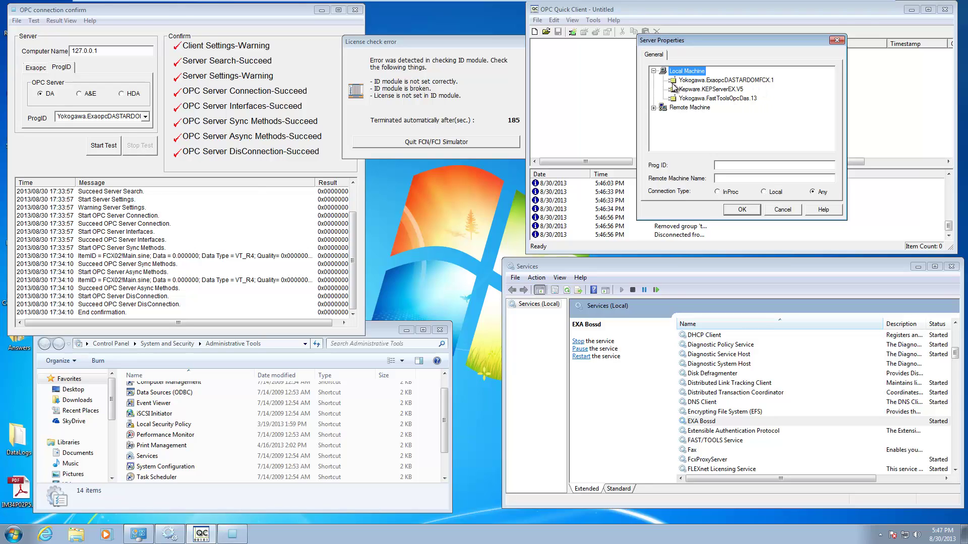
pyautogui.doubleClick(752, 82)
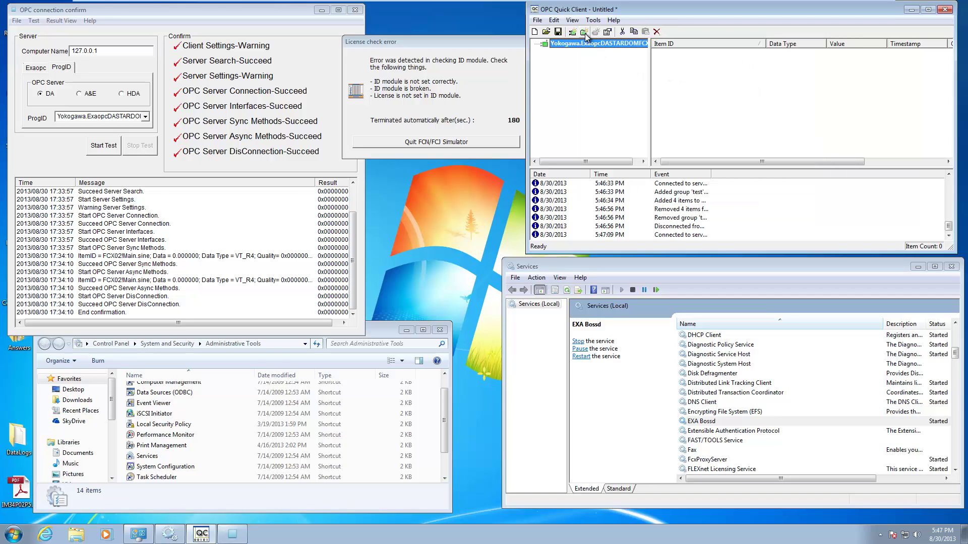
# Step: Add Group0 under the server with its default settings
pyautogui.click(585, 33)
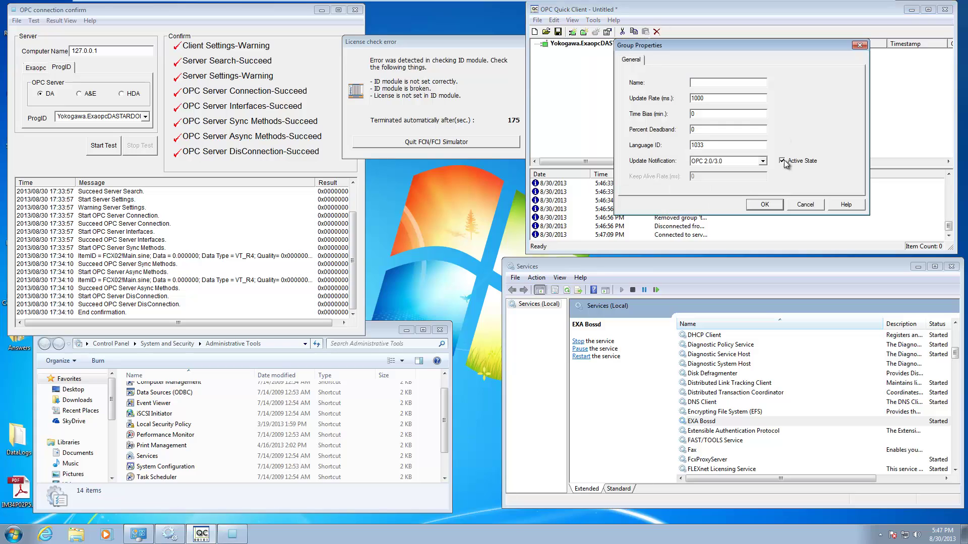
pyautogui.click(767, 205)
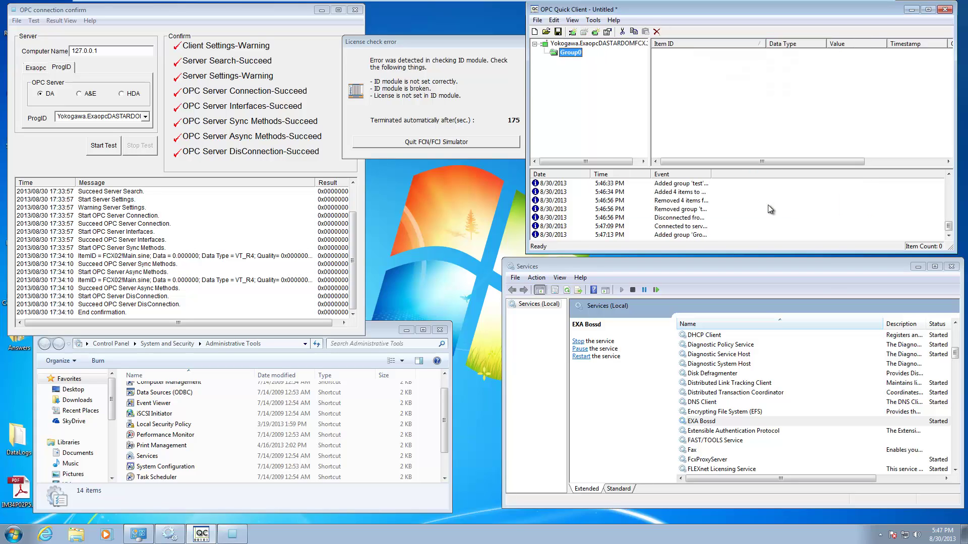
pyautogui.doubleClick(573, 54)
pyautogui.click(736, 213)
# Step: Browse the new item's tags down to FCX01 > Main
pyautogui.rightClick(716, 97)
pyautogui.click(739, 104)
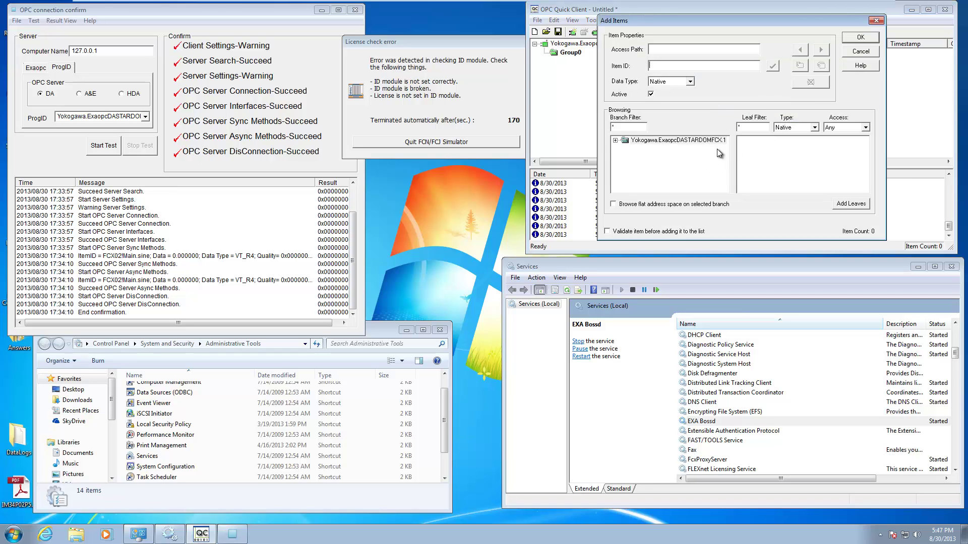
pyautogui.click(615, 140)
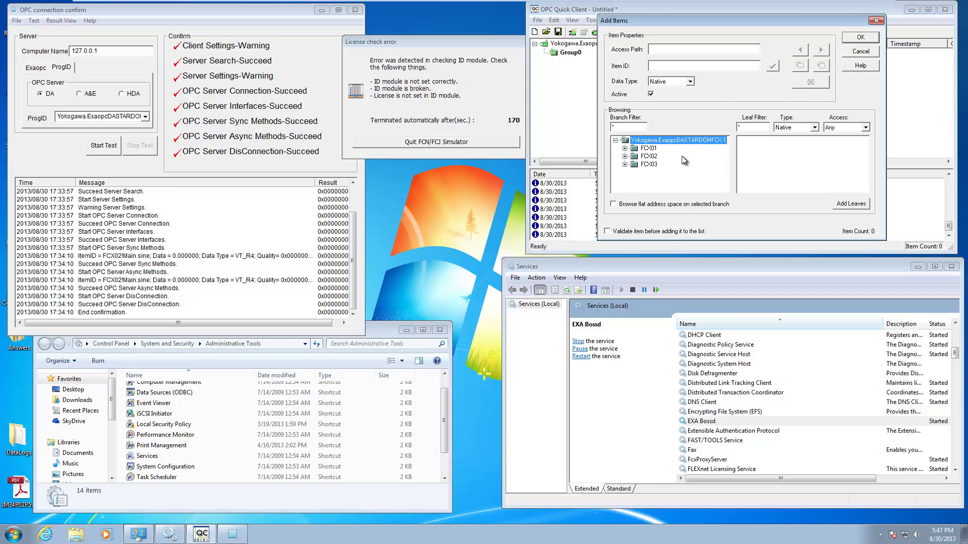
pyautogui.click(625, 148)
pyautogui.click(634, 165)
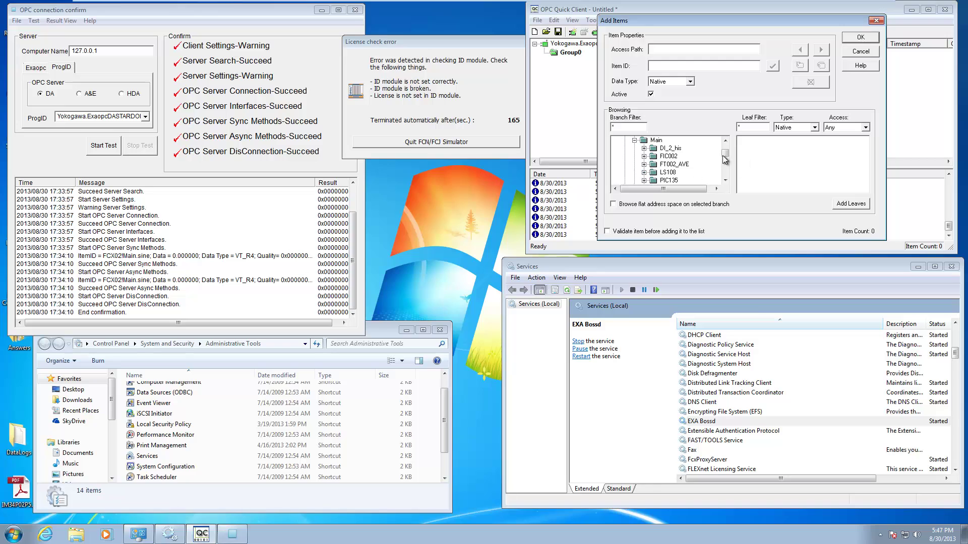
pyautogui.click(662, 141)
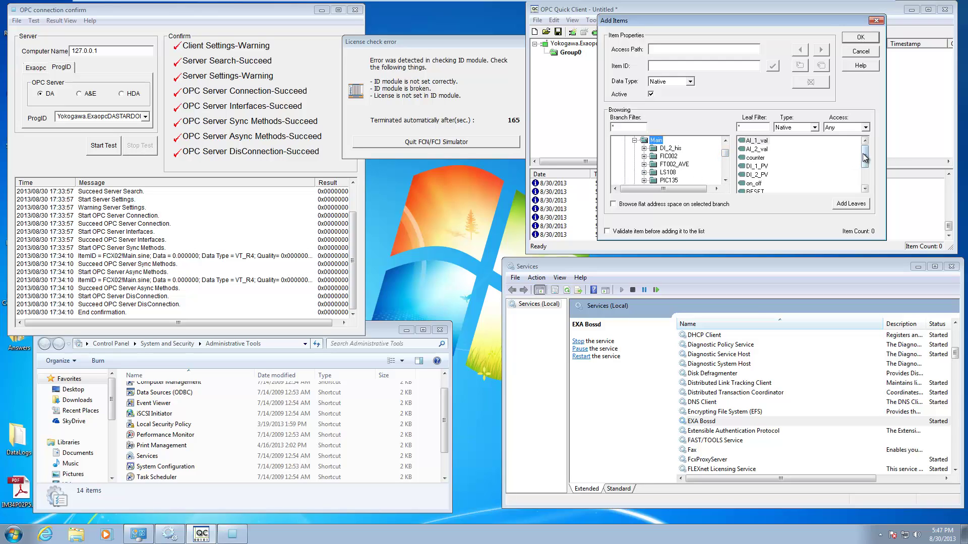
# Step: Add FCX01!Main.sine to Group0 and widen the window to show item quality
pyautogui.moveTo(866, 150); pyautogui.dragTo(866, 173)
pyautogui.click(779, 171)
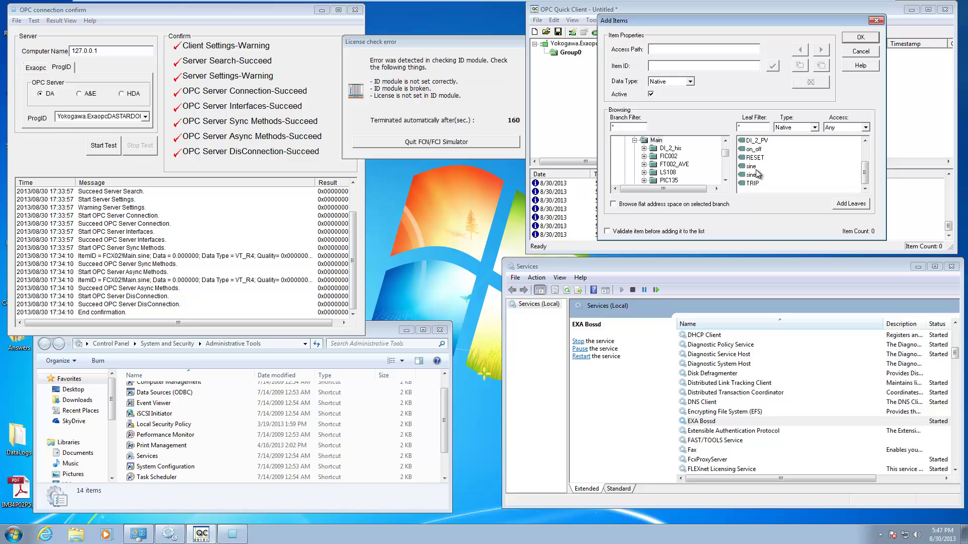
pyautogui.click(760, 166)
pyautogui.doubleClick(760, 167)
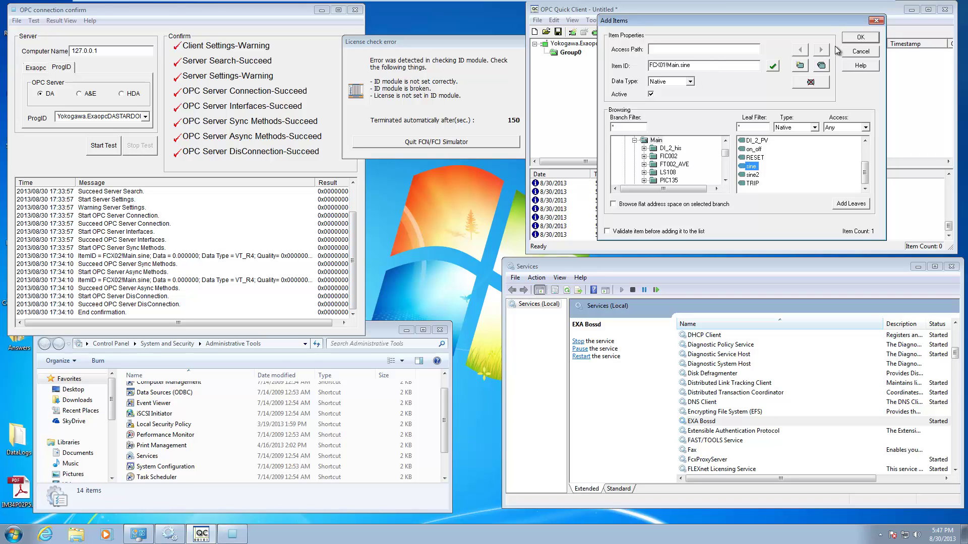
pyautogui.click(861, 39)
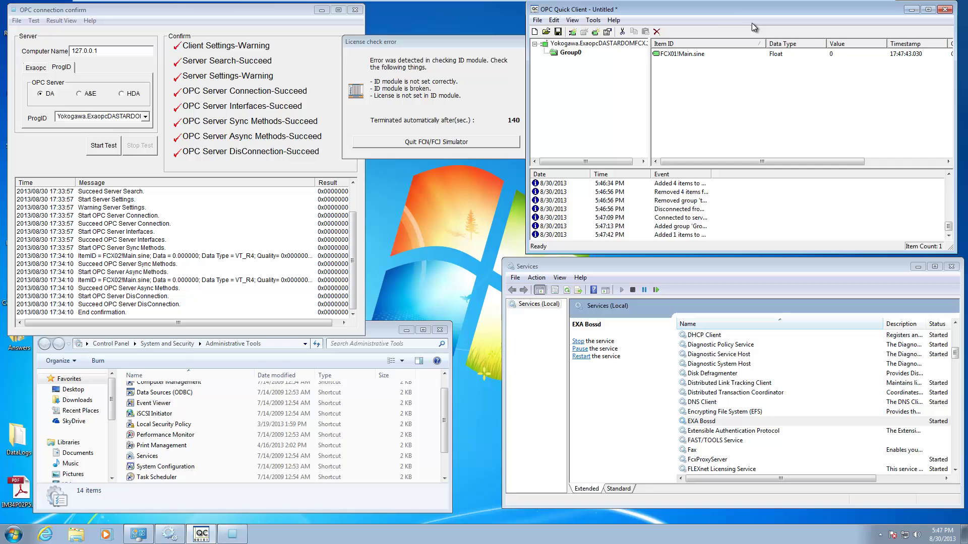
pyautogui.moveTo(734, 10); pyautogui.dragTo(677, 11)
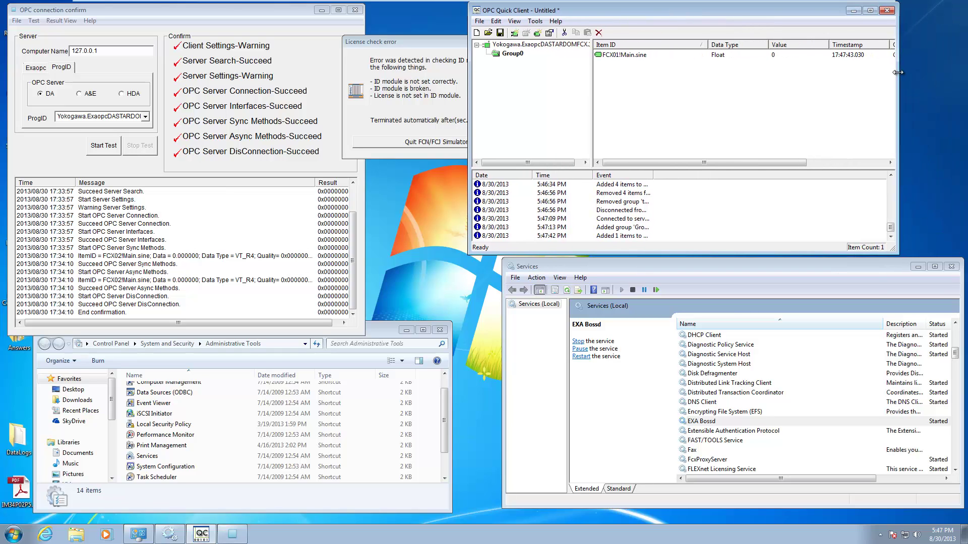
pyautogui.moveTo(898, 72); pyautogui.dragTo(929, 72)
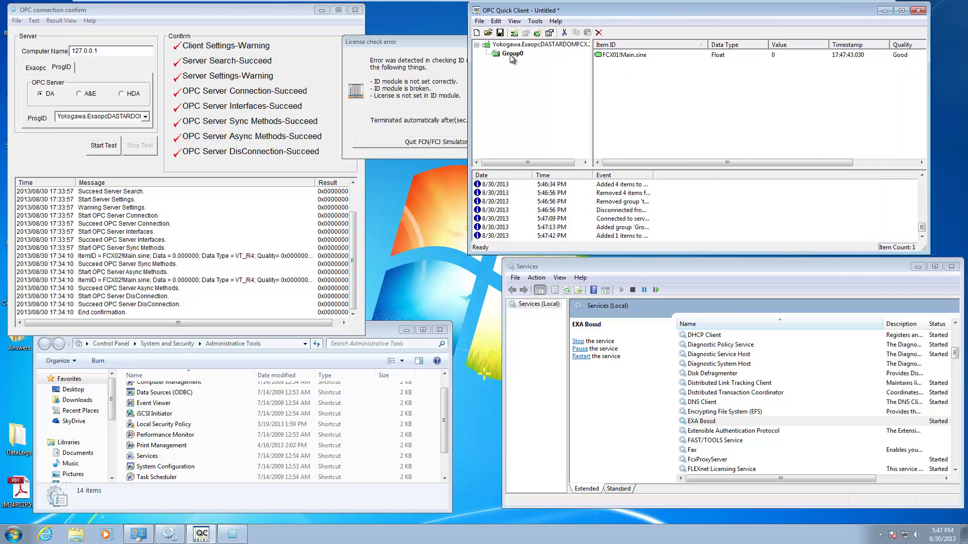
# Step: Add FCX01!Main.PIC135.PV.Value to Group0 by browsing FCX01 > Main > PIC135 > PV
pyautogui.rightClick(629, 70)
pyautogui.click(643, 80)
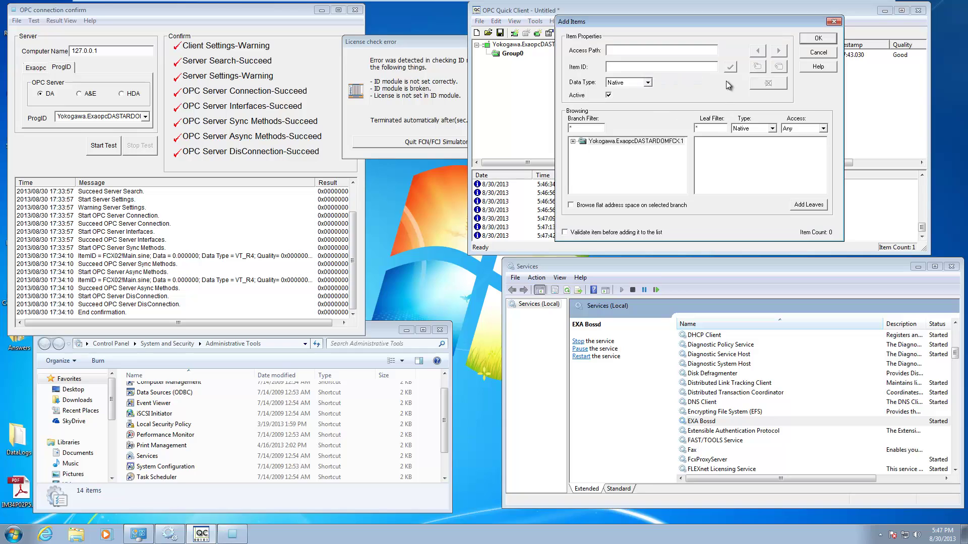
pyautogui.doubleClick(628, 142)
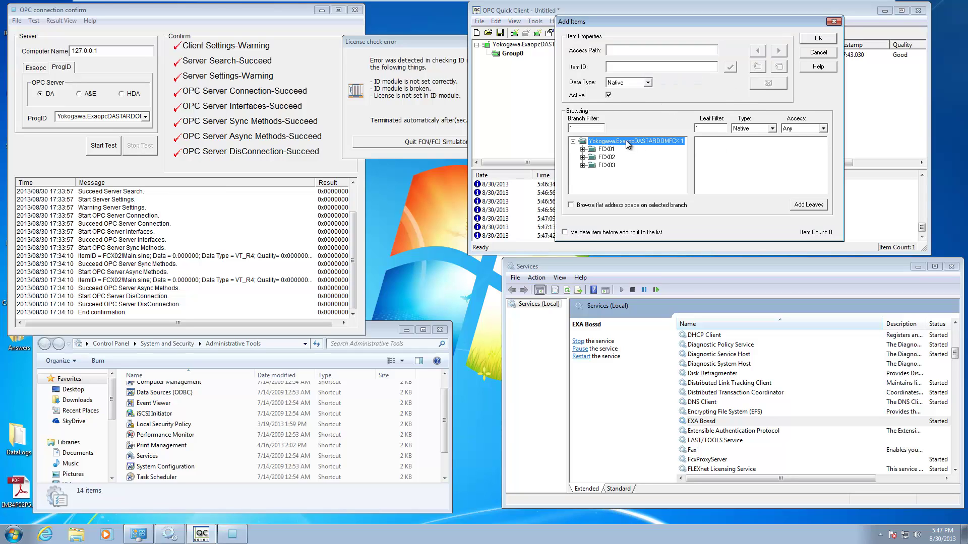
pyautogui.click(583, 149)
pyautogui.click(592, 165)
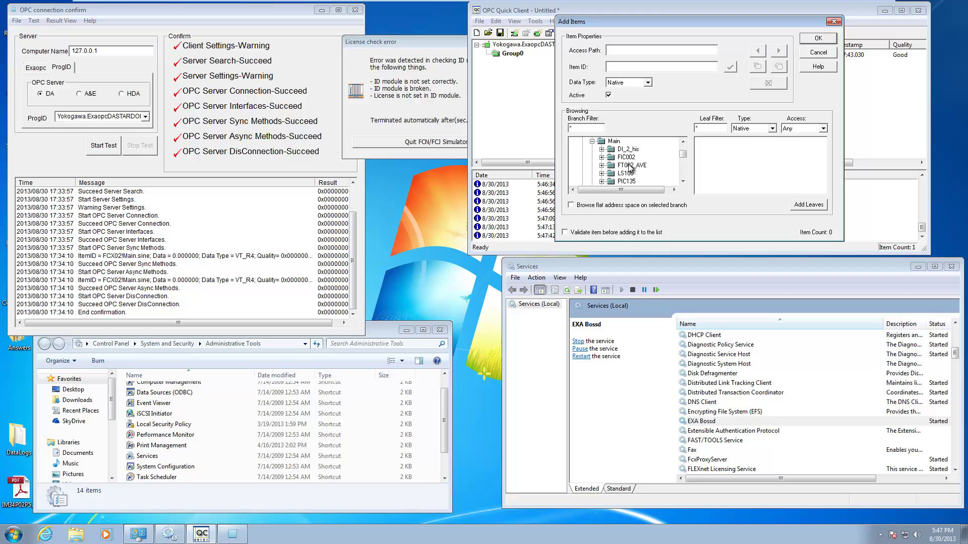
pyautogui.click(685, 158)
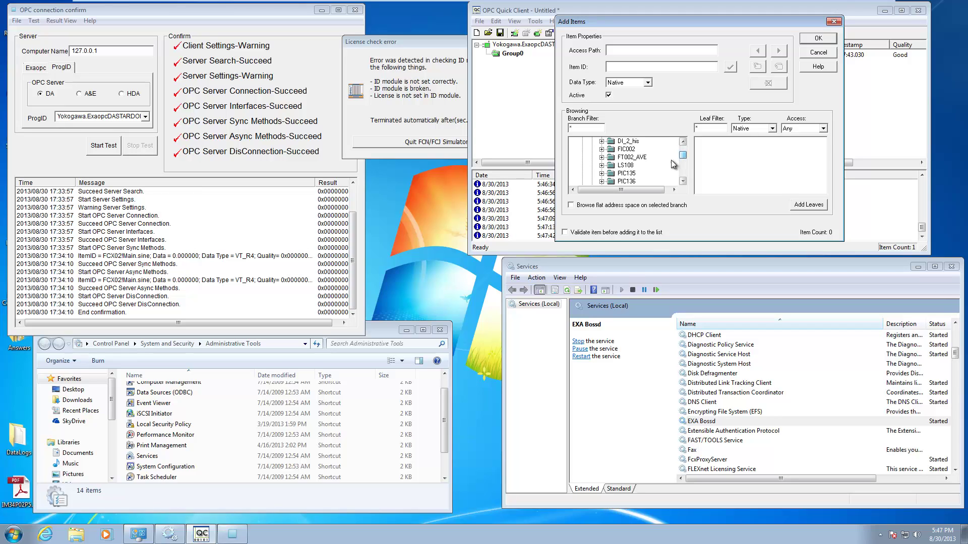
pyautogui.doubleClick(630, 173)
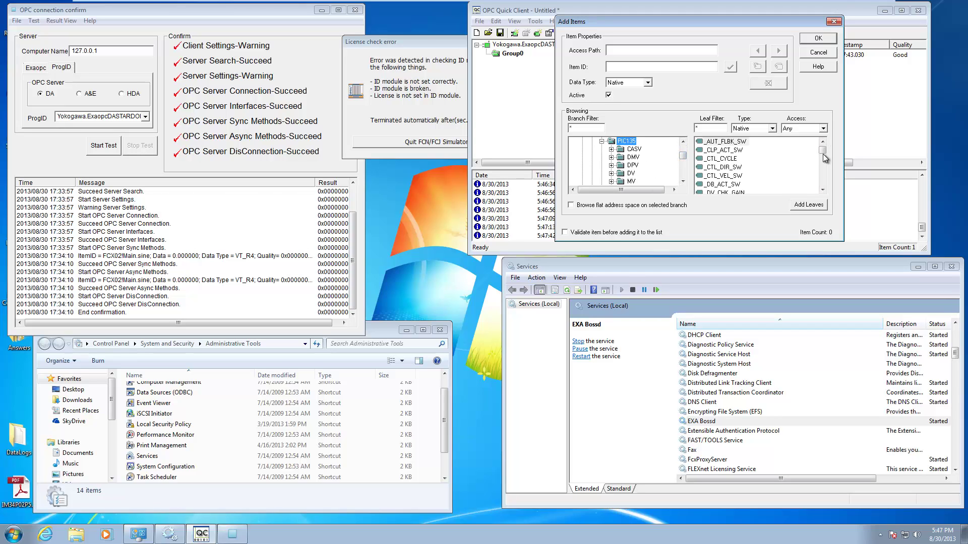
pyautogui.moveTo(823, 151); pyautogui.dragTo(823, 157)
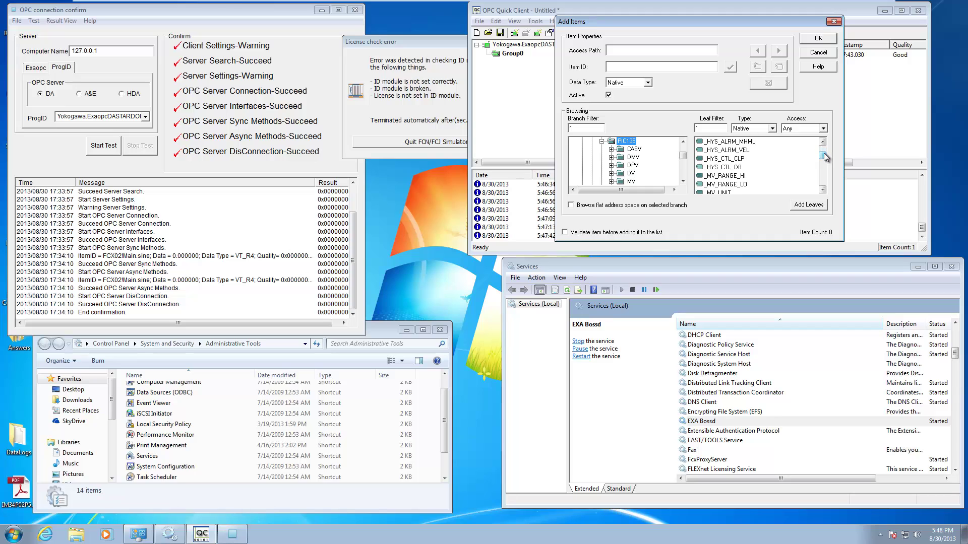
pyautogui.click(683, 182)
pyautogui.click(682, 182)
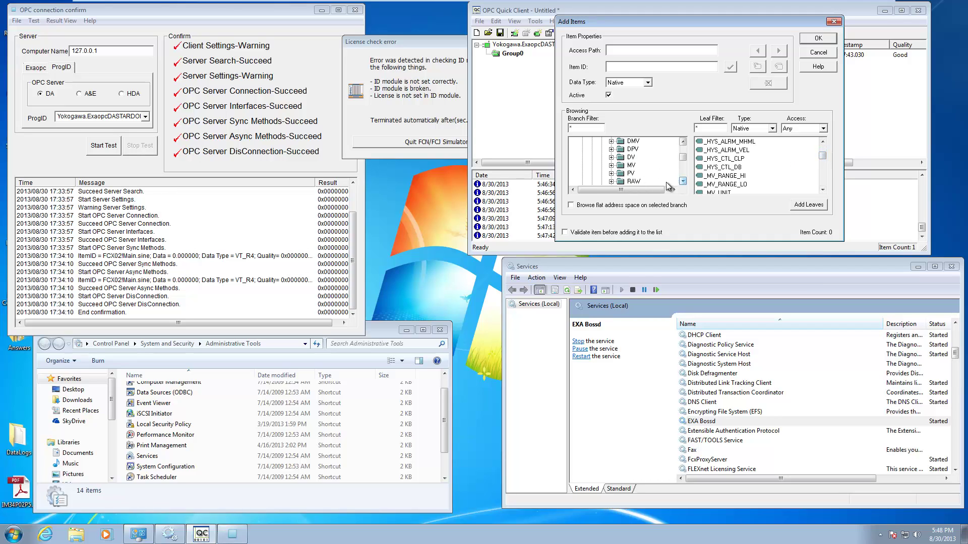
pyautogui.click(630, 172)
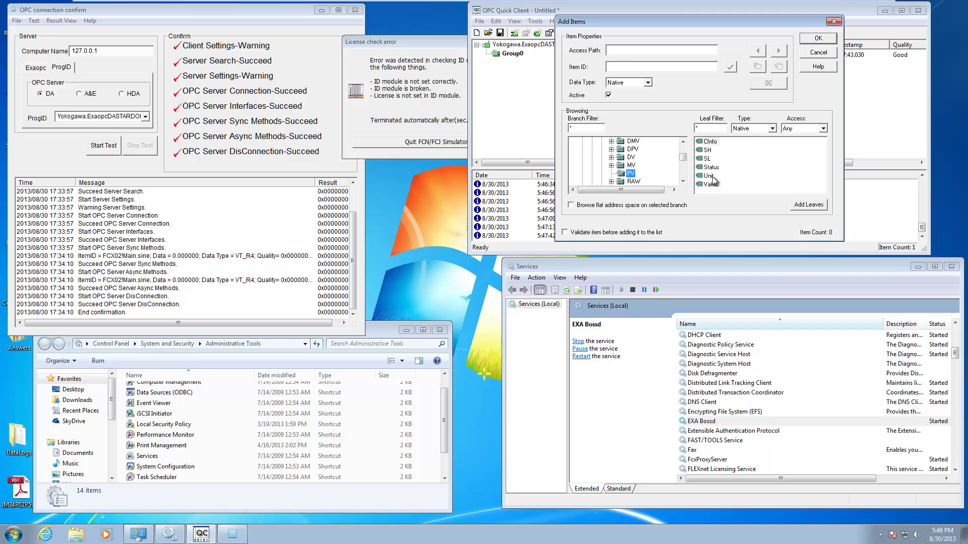
pyautogui.click(710, 184)
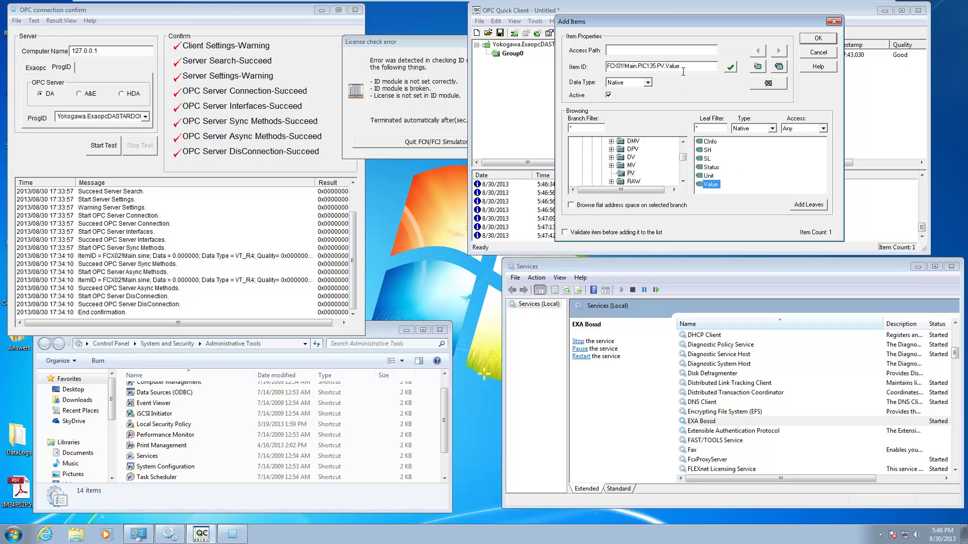
pyautogui.click(817, 39)
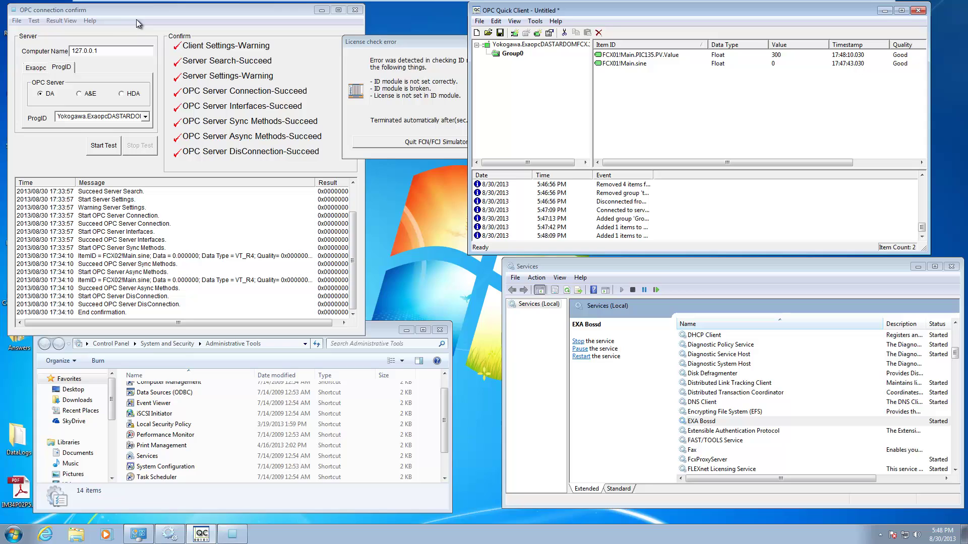
# Step: Launch OPC connection confirm from the YOKOGAWA EXA program folder
pyautogui.click(13, 535)
pyautogui.click(40, 489)
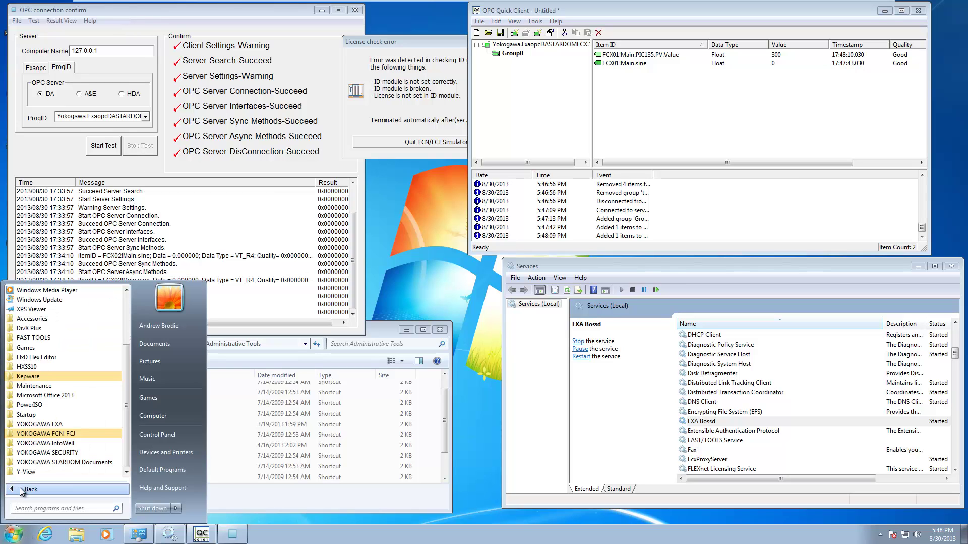
pyautogui.click(46, 426)
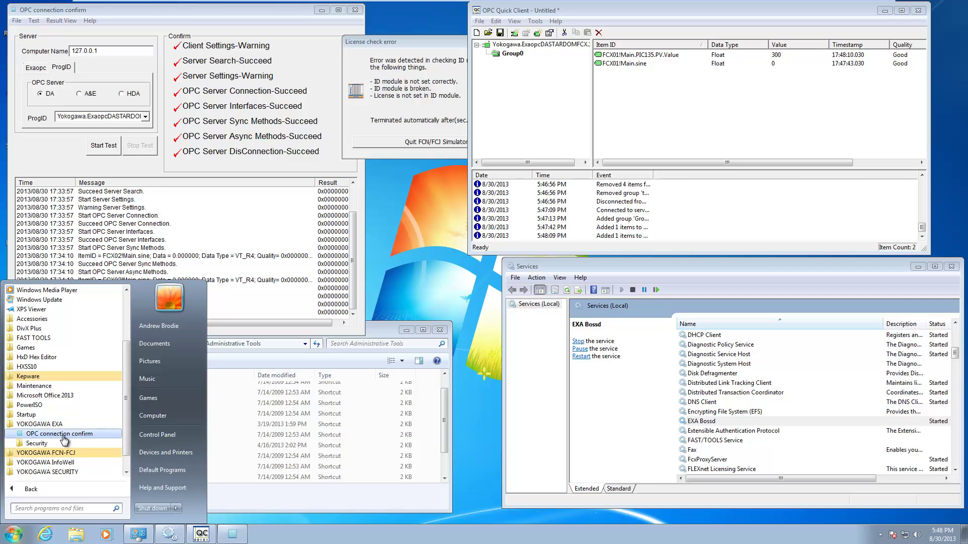
pyautogui.click(59, 434)
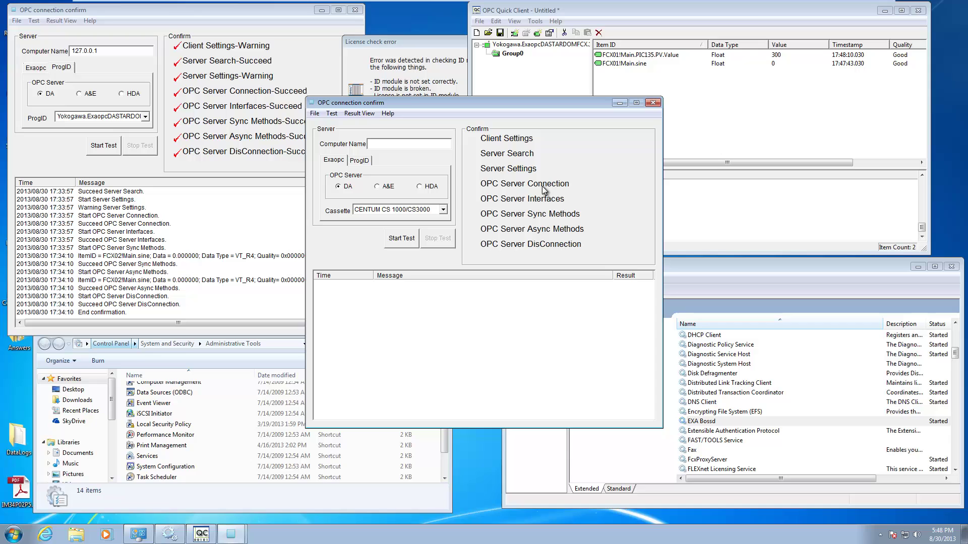
pyautogui.click(652, 104)
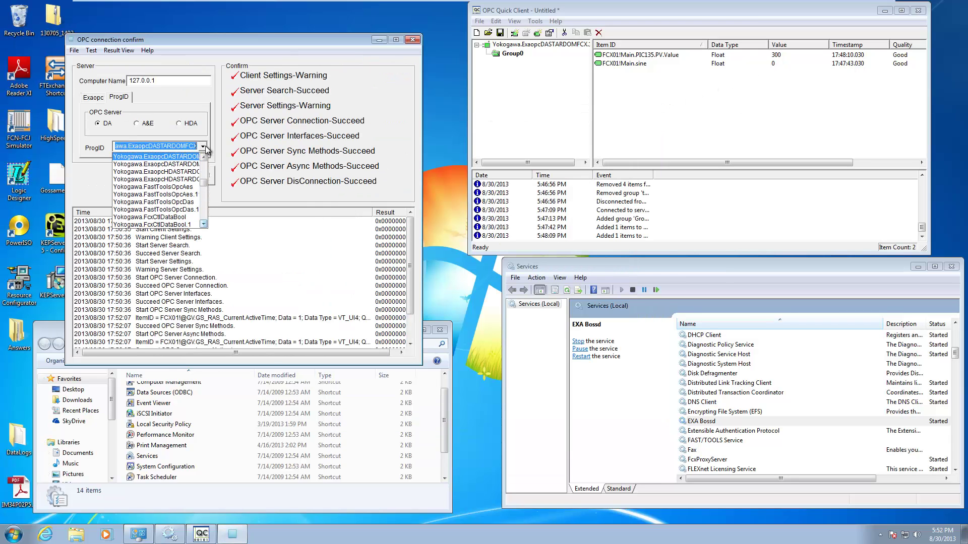
# Step: Browse the ProgID dropdown of installed Yokogawa DA servers, topped by Yokogawa.ExaopcDASTARDOMFCX
pyautogui.click(132, 101)
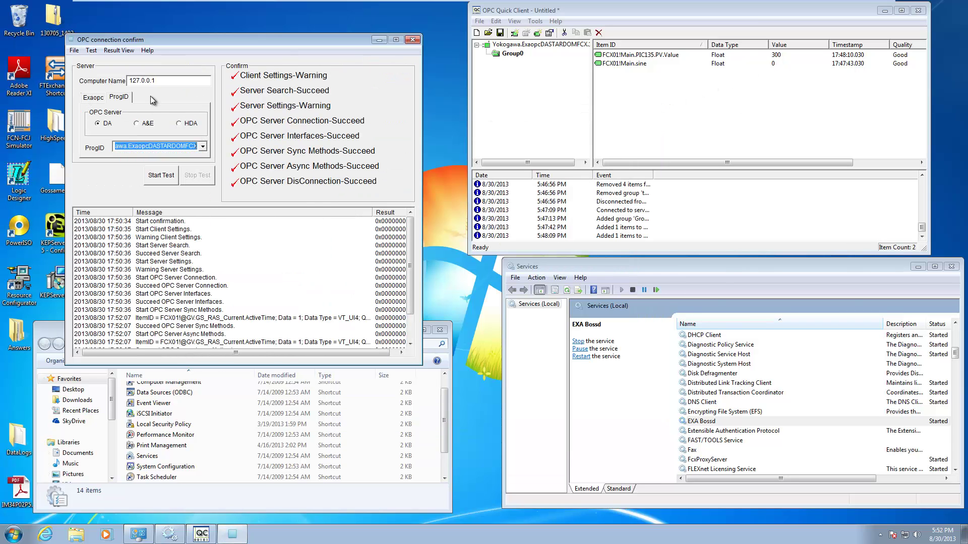
pyautogui.click(93, 100)
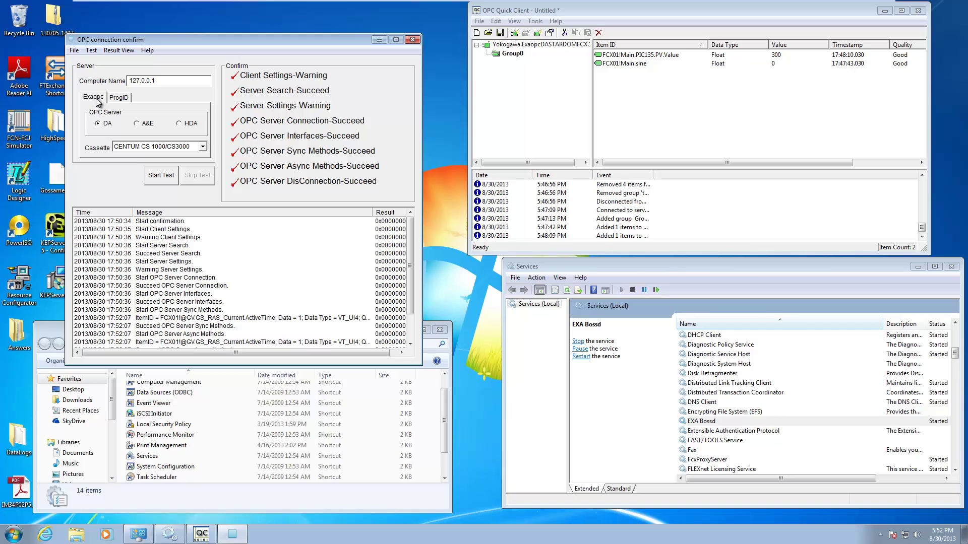
pyautogui.click(120, 99)
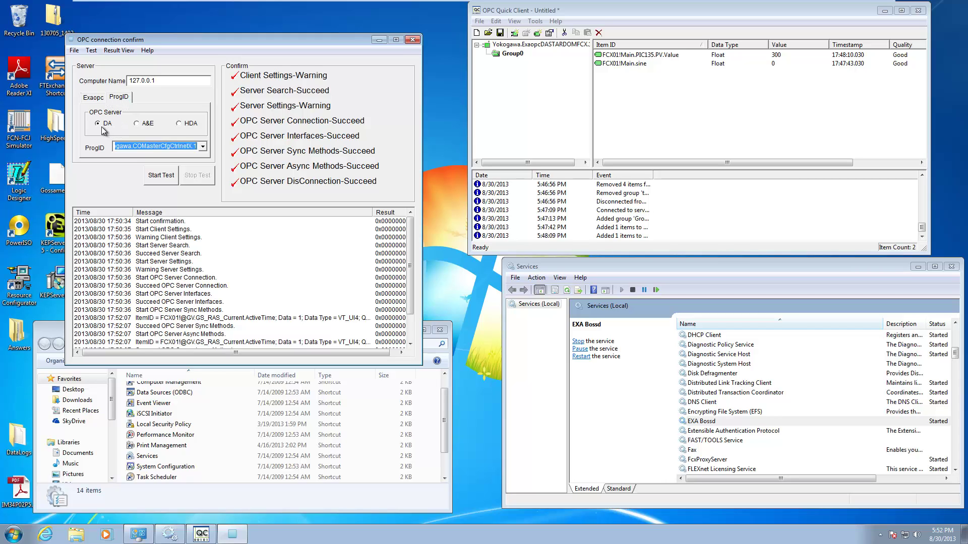
pyautogui.click(202, 146)
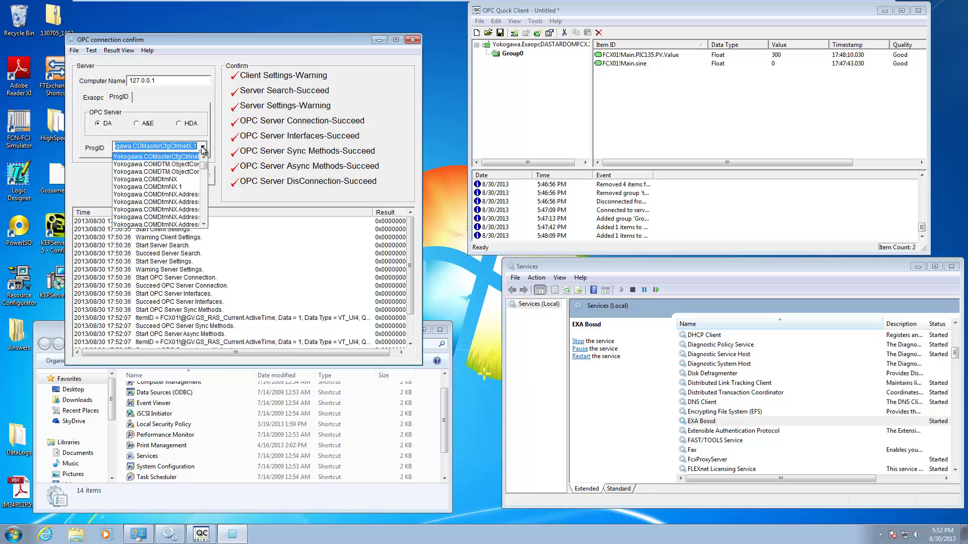
pyautogui.press('Down')
pyautogui.press('Down')
pyautogui.press('Down')
pyautogui.press('Down')
pyautogui.press('Down')
pyautogui.press('Down')
pyautogui.press('Down')
pyautogui.press('Down')
pyautogui.press('Down')
pyautogui.press('Down')
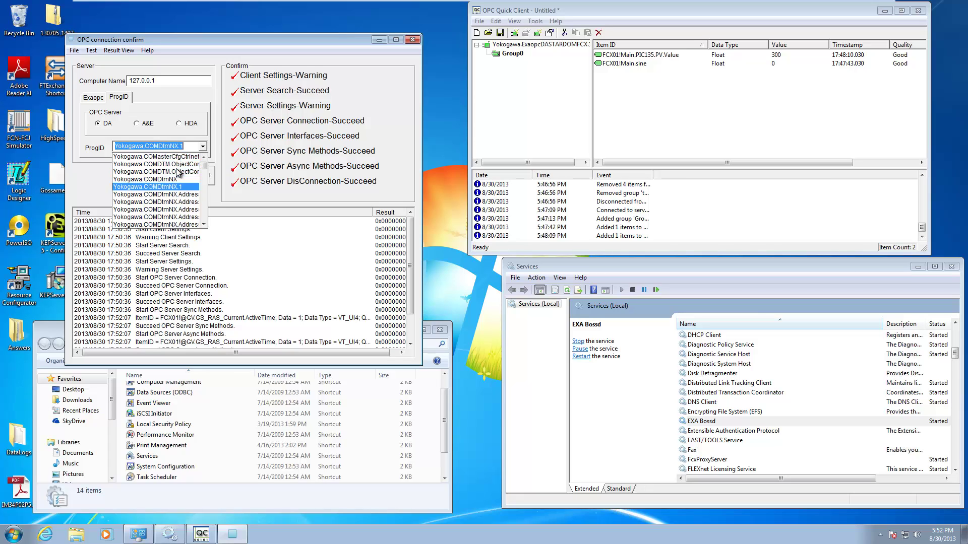
pyautogui.press('Down')
pyautogui.press('Down')
pyautogui.press('Down')
pyautogui.press('Down')
pyautogui.press('Down')
pyautogui.press('Down')
pyautogui.press('Down')
pyautogui.press('Down')
pyautogui.press('Down')
pyautogui.press('Down')
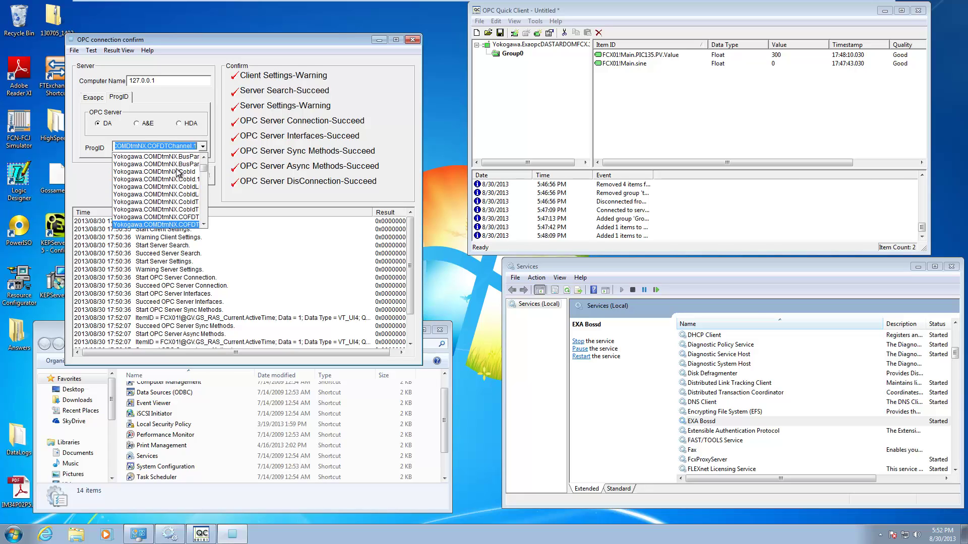
pyautogui.press('Down')
pyautogui.press('Down')
pyautogui.press('Down')
pyautogui.press('Down')
pyautogui.press('Down')
pyautogui.press('Down')
pyautogui.press('Down')
pyautogui.press('Down')
pyautogui.press('Down')
pyautogui.press('Down')
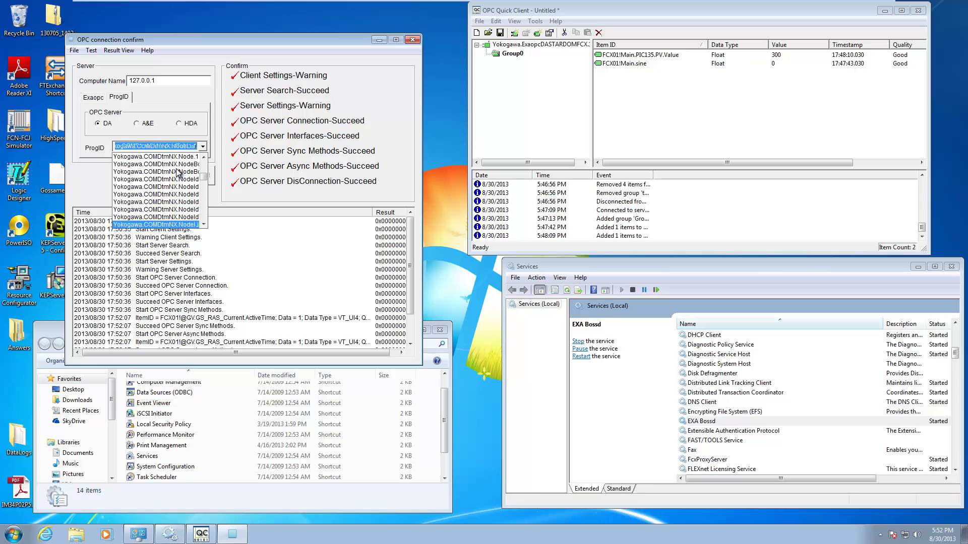
pyautogui.press('Down')
pyautogui.press('Down')
pyautogui.press('Down')
pyautogui.press('Down')
pyautogui.press('Down')
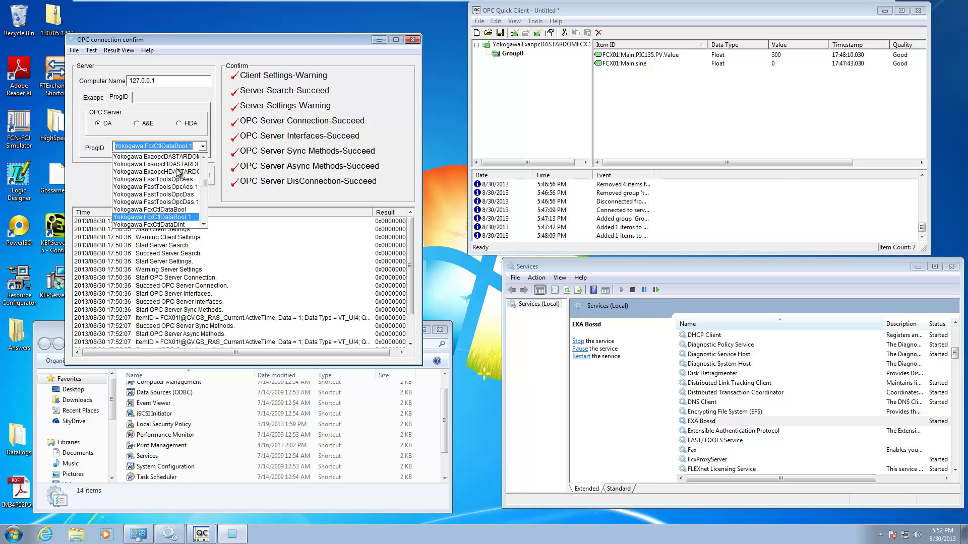
pyautogui.press('Up')
pyautogui.press('Up')
pyautogui.press('Up')
pyautogui.press('Up')
pyautogui.press('Up')
pyautogui.press('Up')
pyautogui.press('Up')
pyautogui.press('Up')
pyautogui.press('Up')
pyautogui.press('Up')
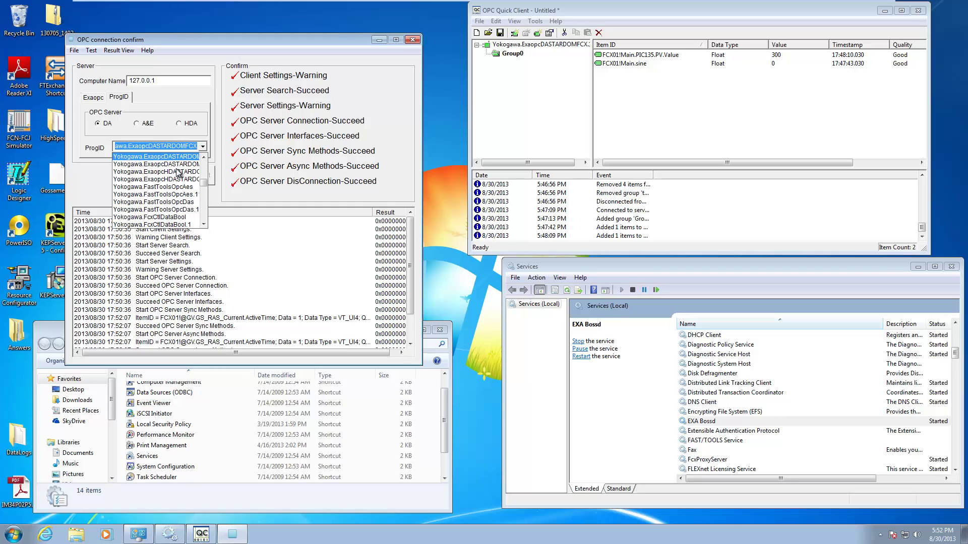
# Step: Rerun the test with Yokogawa.ExaopcDASTARDOMFCX, dismissing the missing-file error and moving the ItemID prompt aside
pyautogui.click(186, 157)
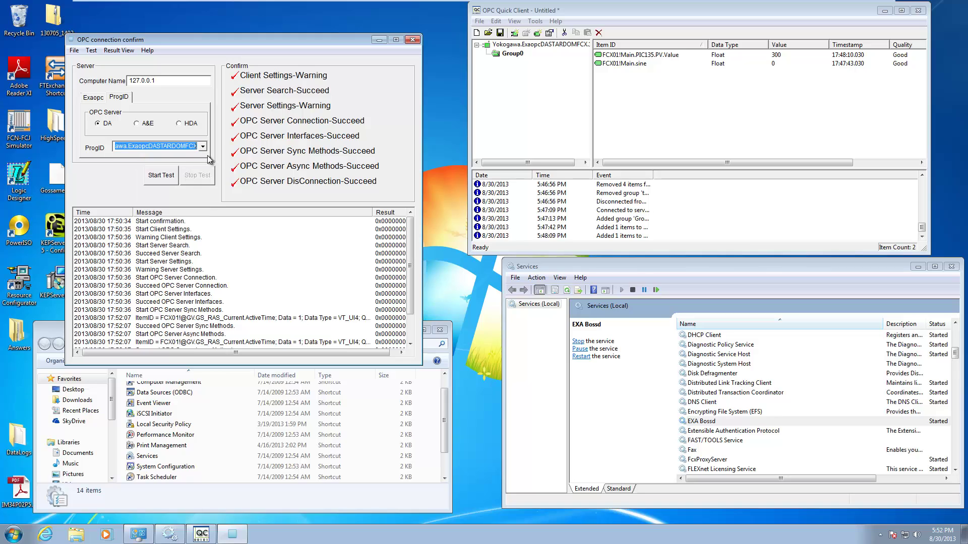
pyautogui.click(169, 180)
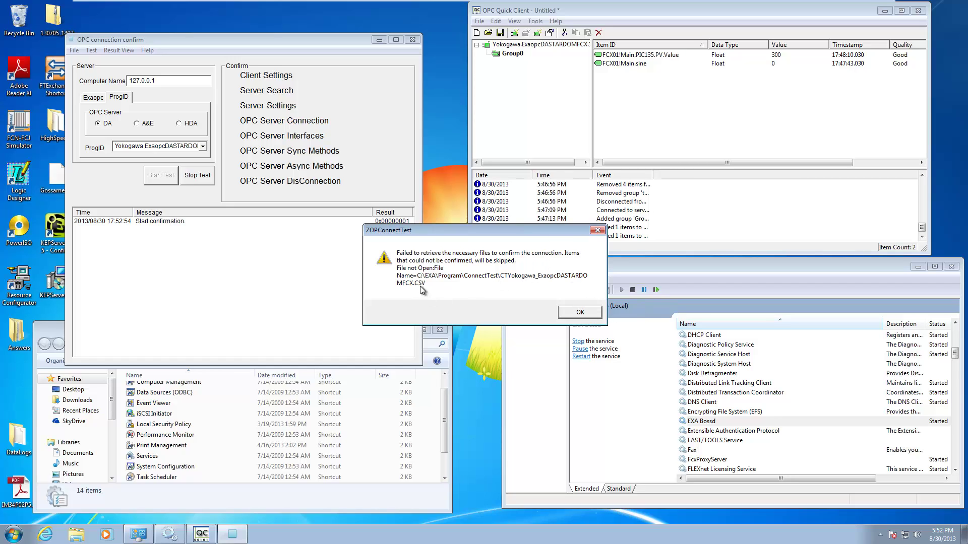
pyautogui.click(588, 311)
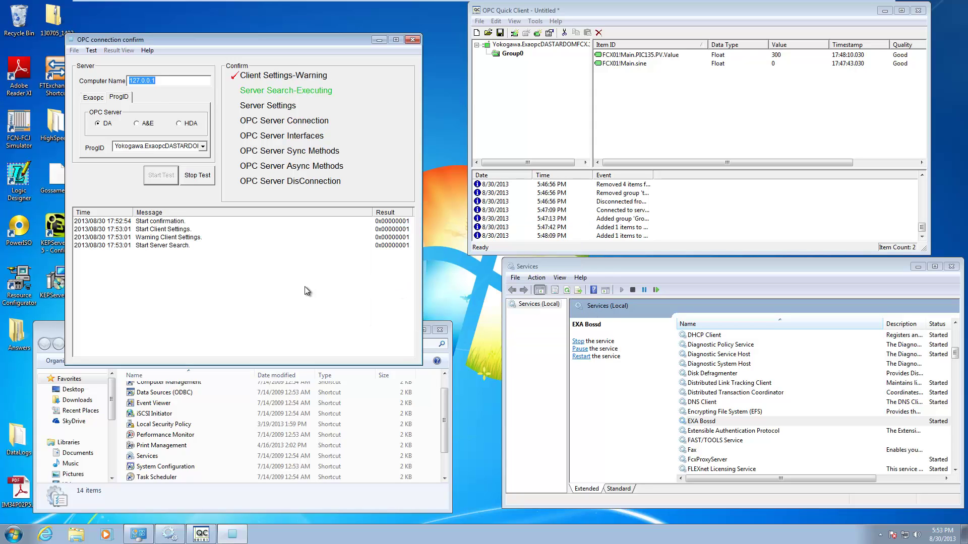
pyautogui.moveTo(261, 168); pyautogui.dragTo(465, 179)
pyautogui.click(413, 224)
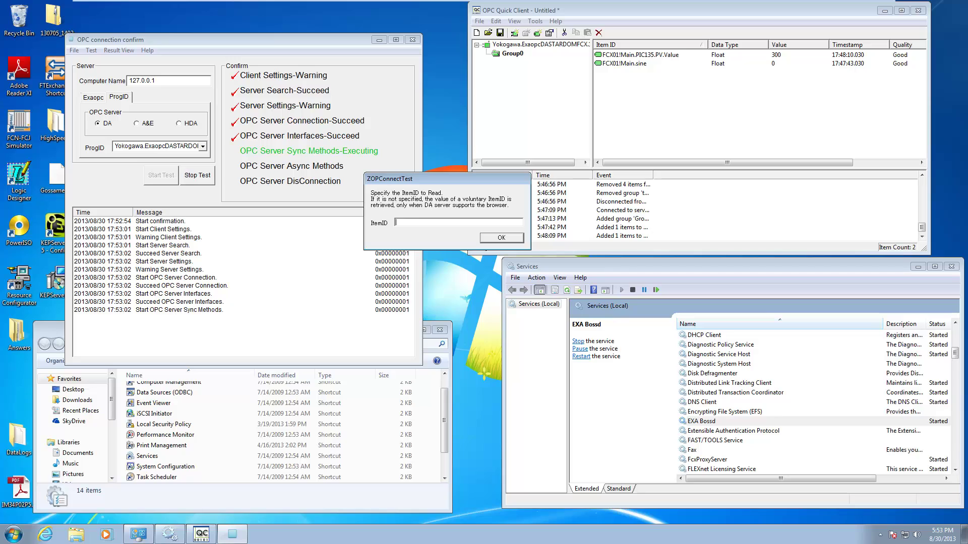
# Step: Enter ItemID FCX01!Main.Sine in place of PIC135.PV.Value and confirm to finish the test
pyautogui.write('FCX01!Main.PIC135.PV.Value')
pyautogui.moveTo(414, 223); pyautogui.dragTo(390, 223)
pyautogui.click(426, 224)
pyautogui.moveTo(429, 222); pyautogui.dragTo(467, 223)
pyautogui.click(481, 225)
pyautogui.moveTo(473, 223); pyautogui.dragTo(401, 222)
pyautogui.click(479, 224)
pyautogui.moveTo(429, 222); pyautogui.dragTo(478, 223)
pyautogui.write('Sine')
pyautogui.click(515, 240)
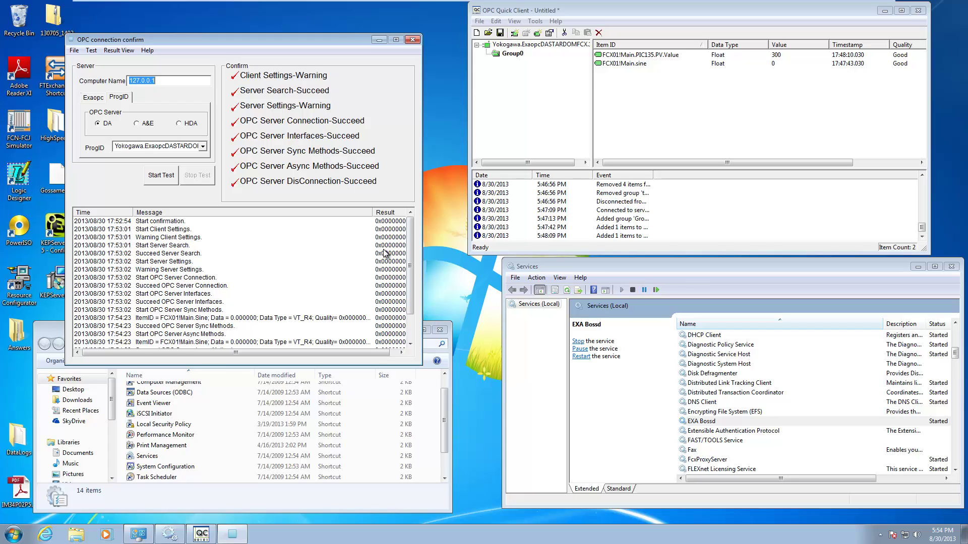
pyautogui.moveTo(410, 273); pyautogui.dragTo(406, 307)
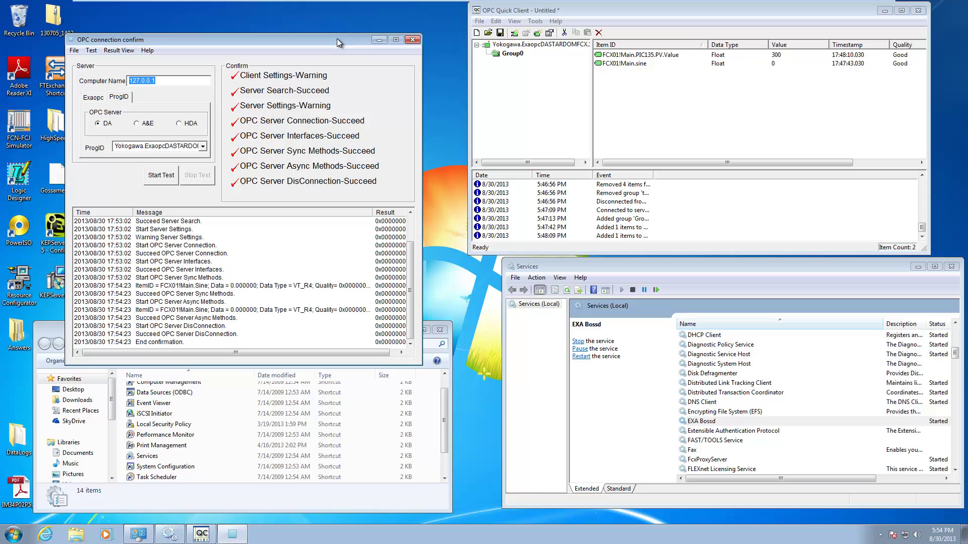
pyautogui.moveTo(336, 38); pyautogui.dragTo(285, 13)
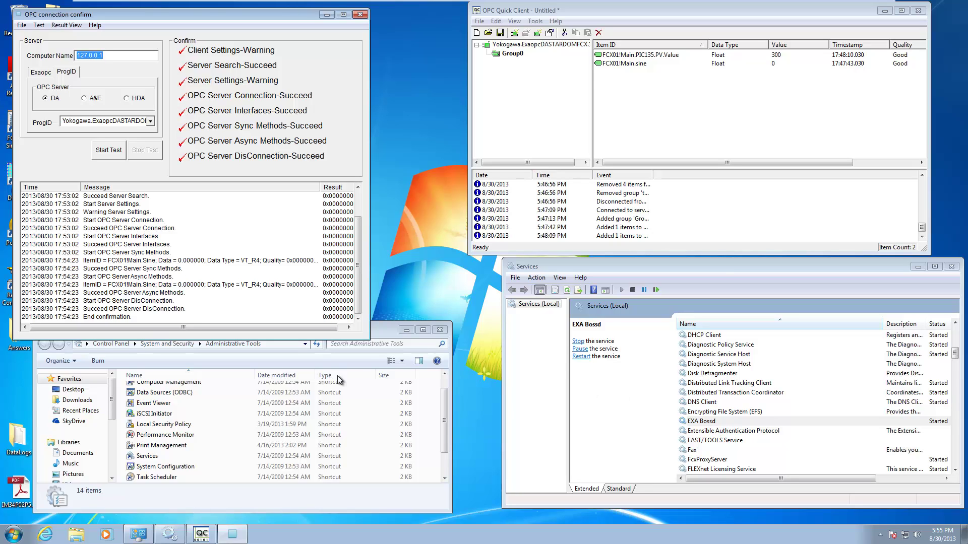
pyautogui.moveTo(379, 4)
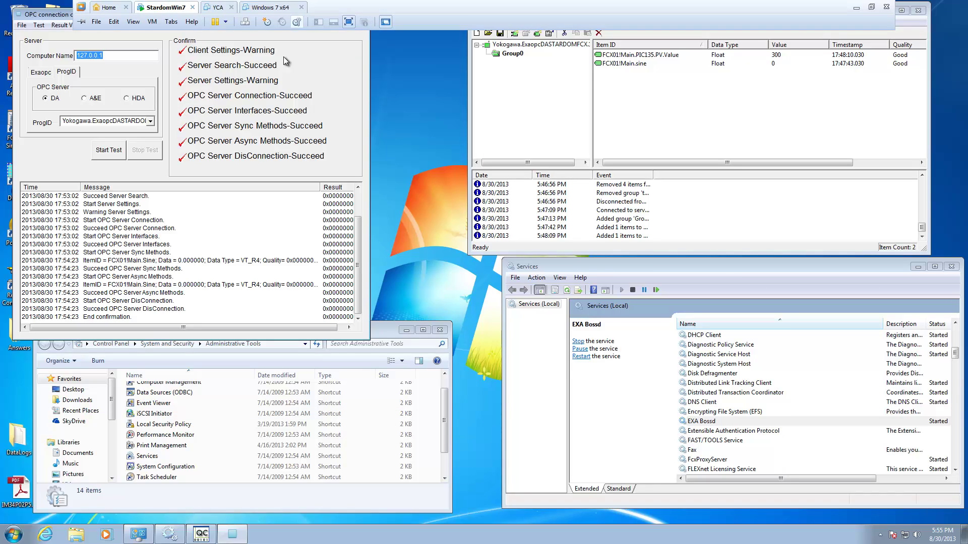